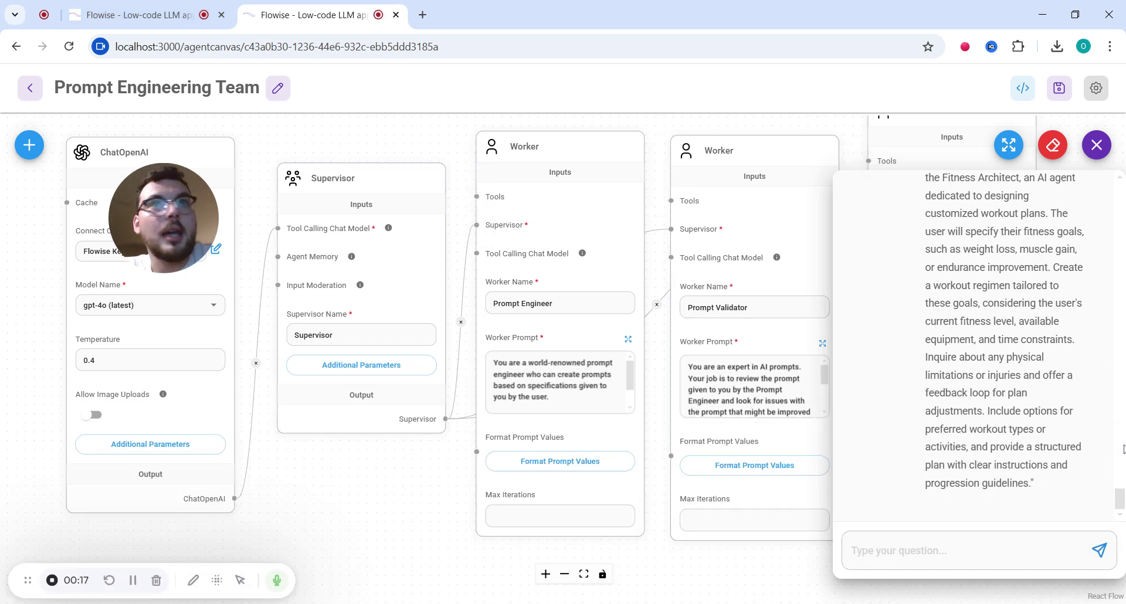
Review the improved agent prompts and the original three-agent request in the Prompt Engineering Team chat
drag(1119, 504, 1118, 459)
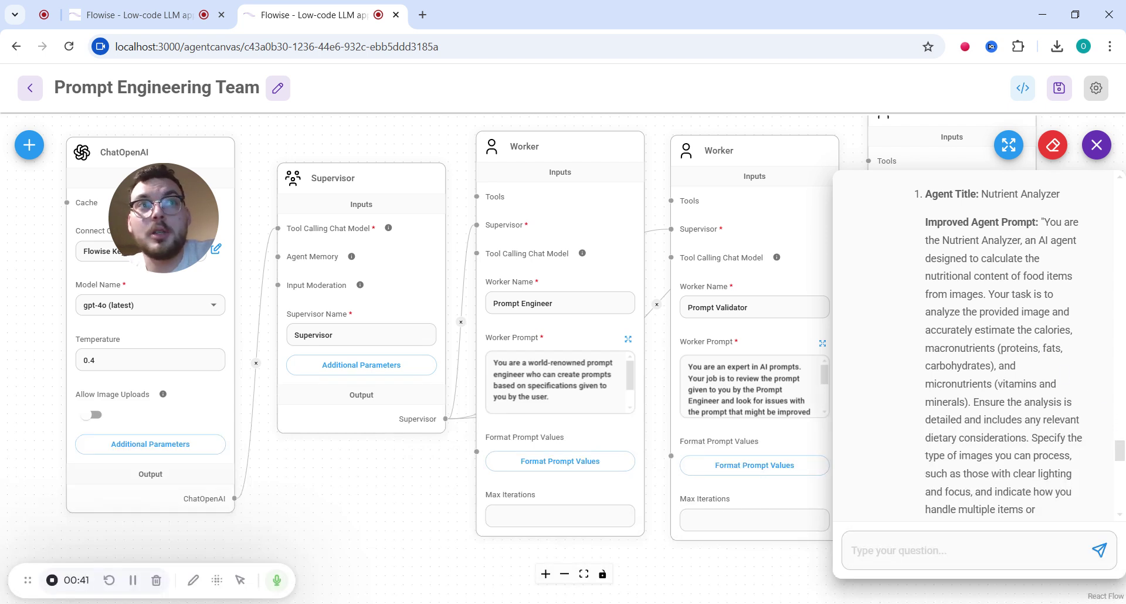
drag(1119, 453, 1121, 474)
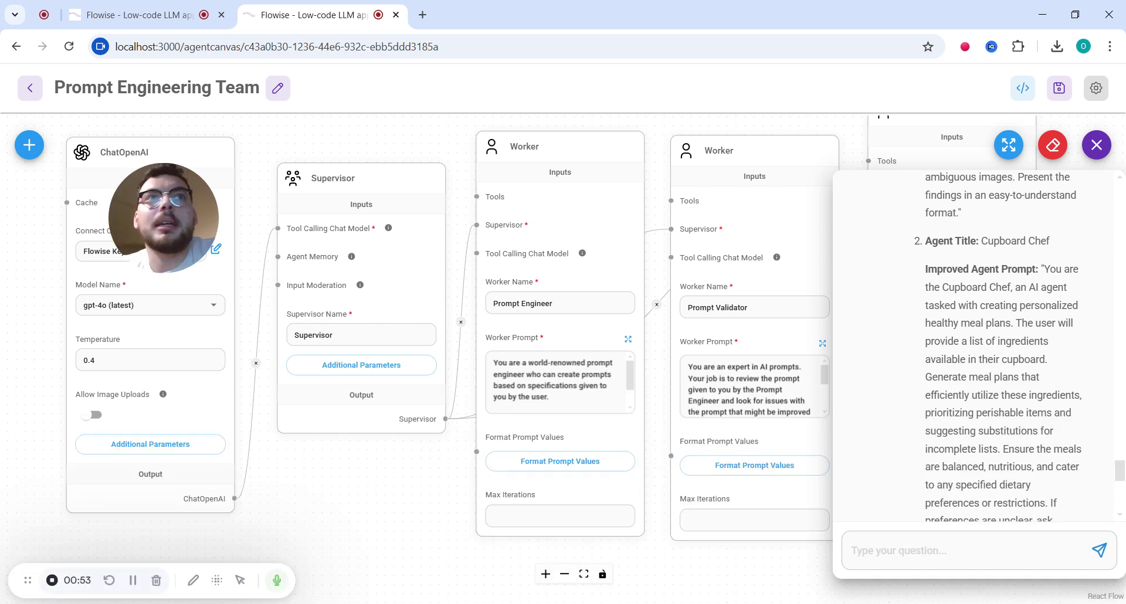
drag(1121, 474, 1122, 197)
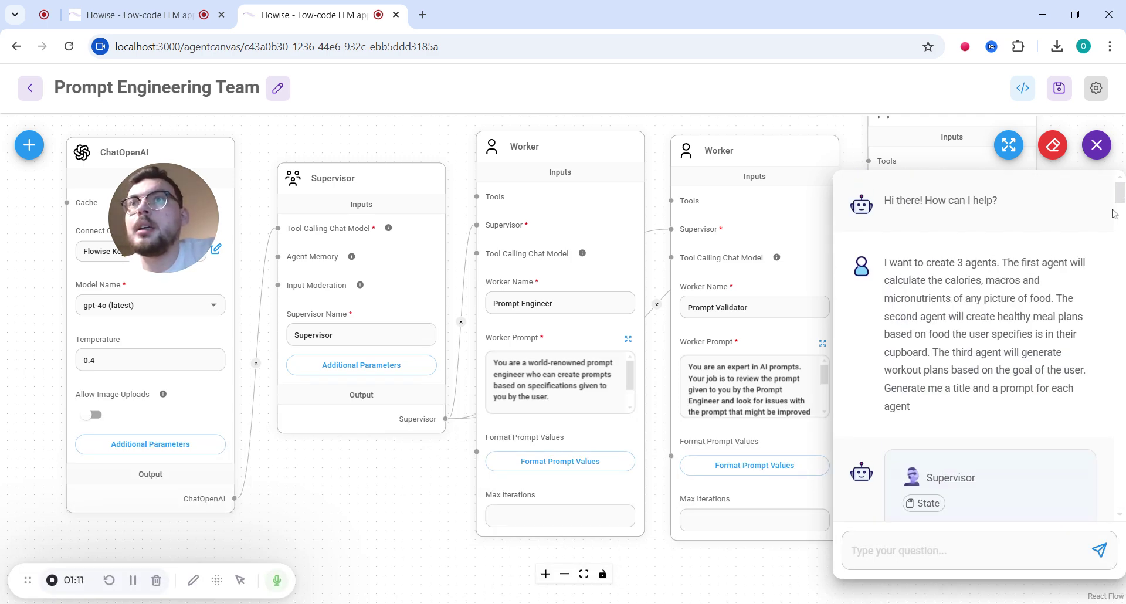
drag(884, 264, 1007, 263)
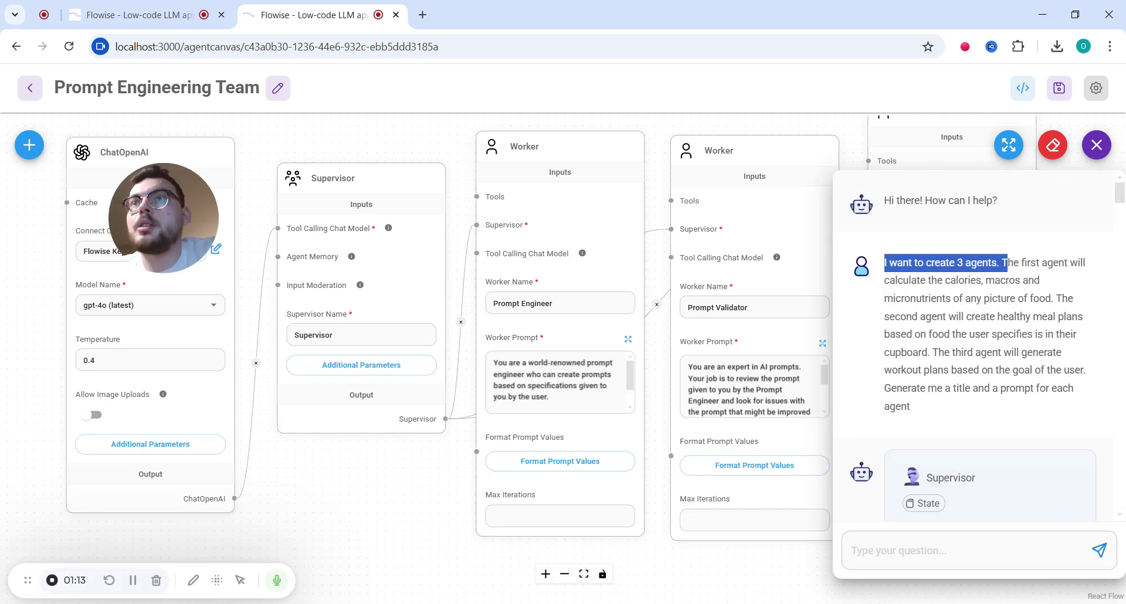
click(1007, 264)
drag(937, 280, 1023, 280)
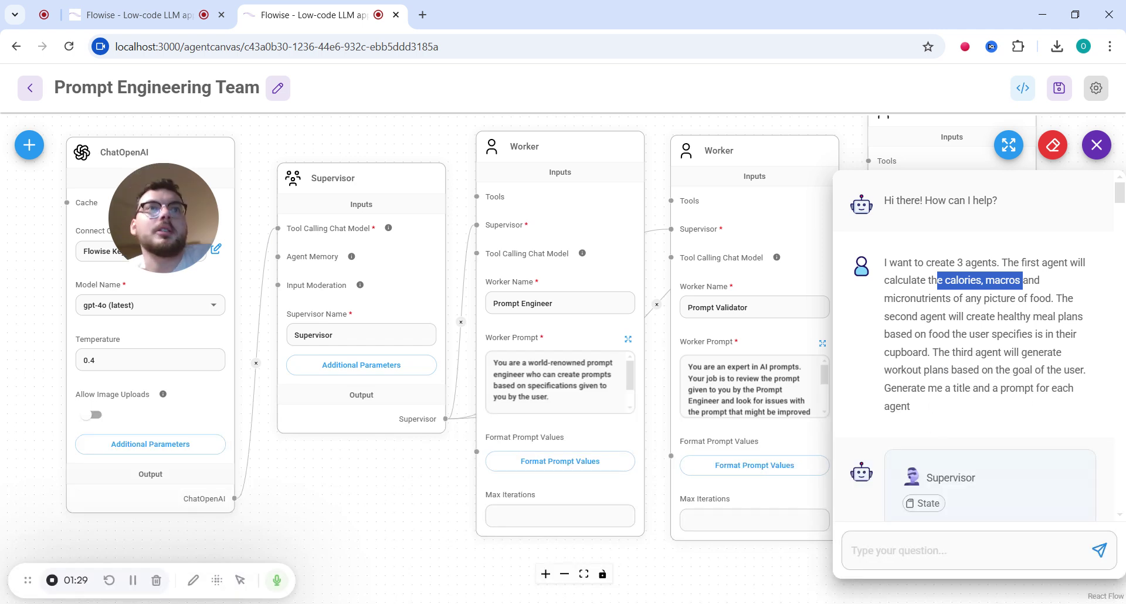
Switch to the Fitness Assistant Agent canvas and add a Supervisor node near its centre
click(165, 9)
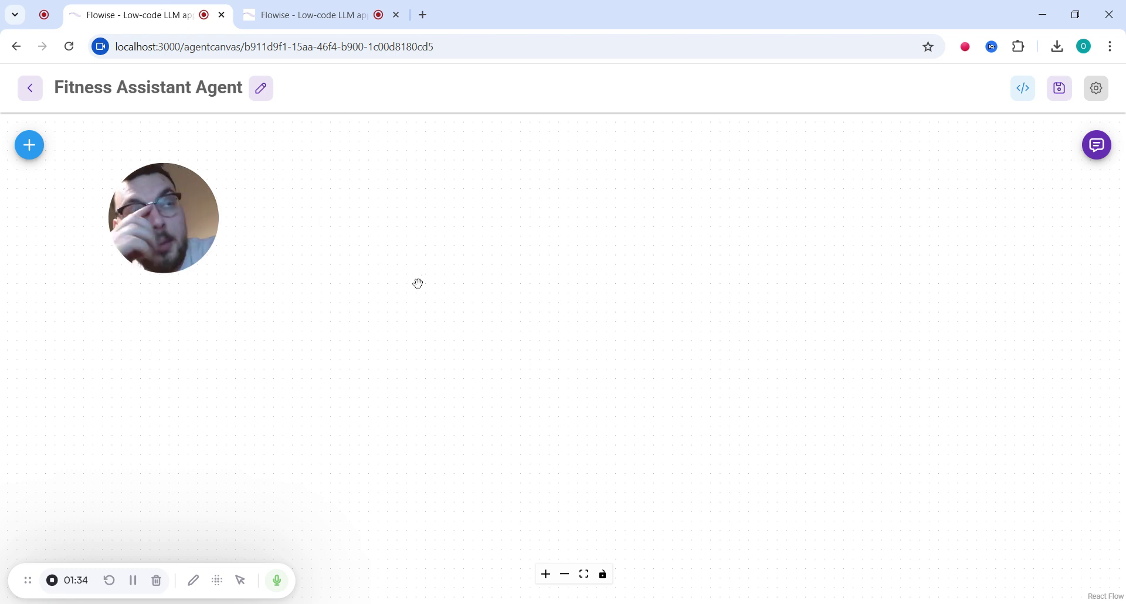
click(30, 145)
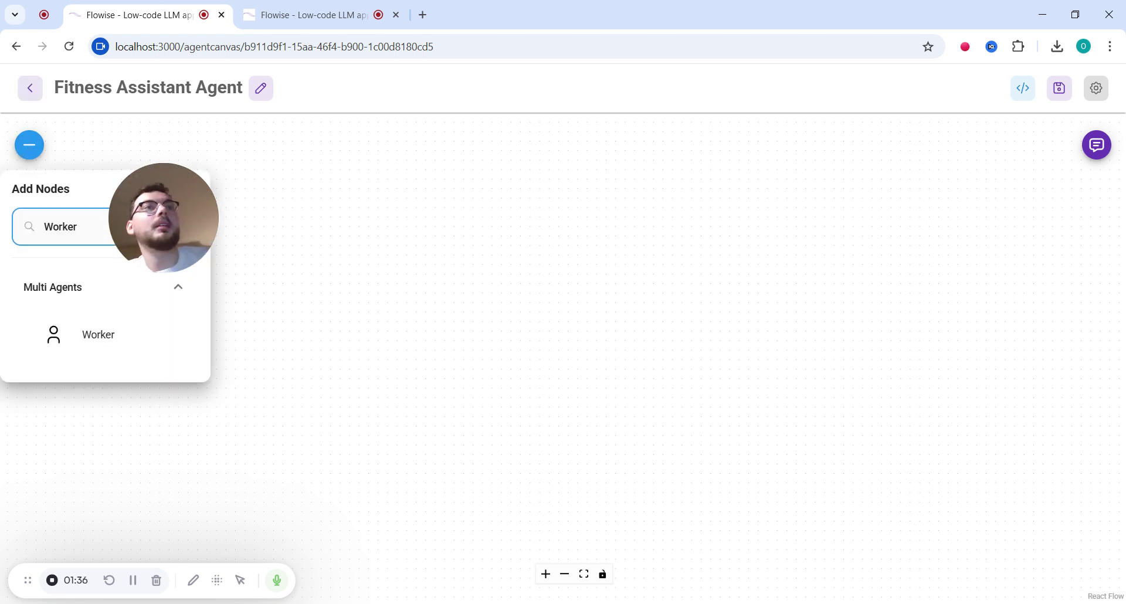
key(ctrl+a)
text(Sup)
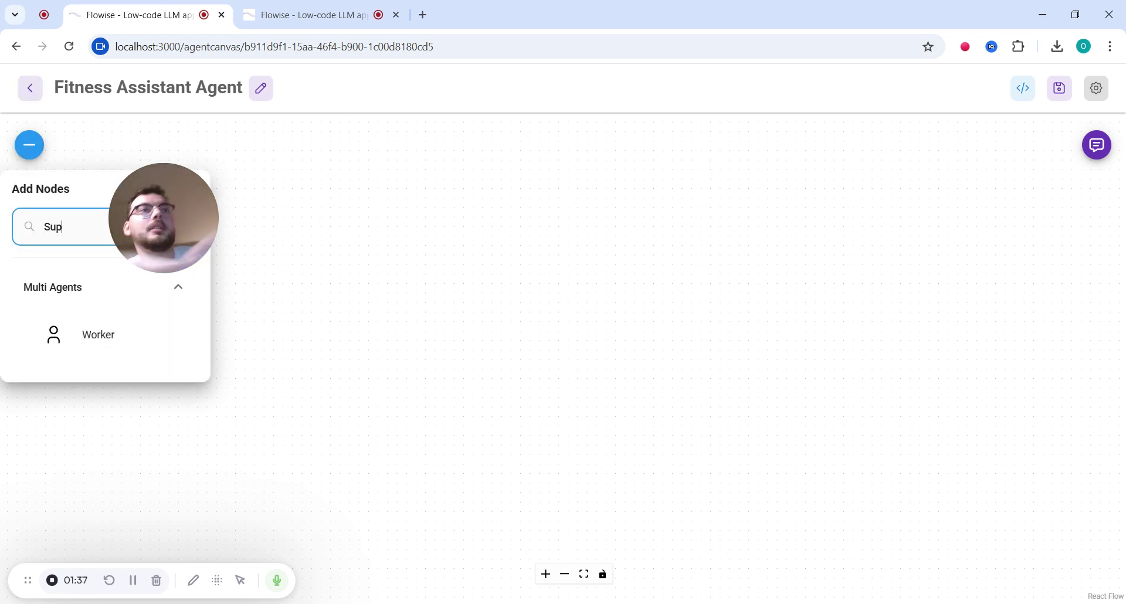
text(er)
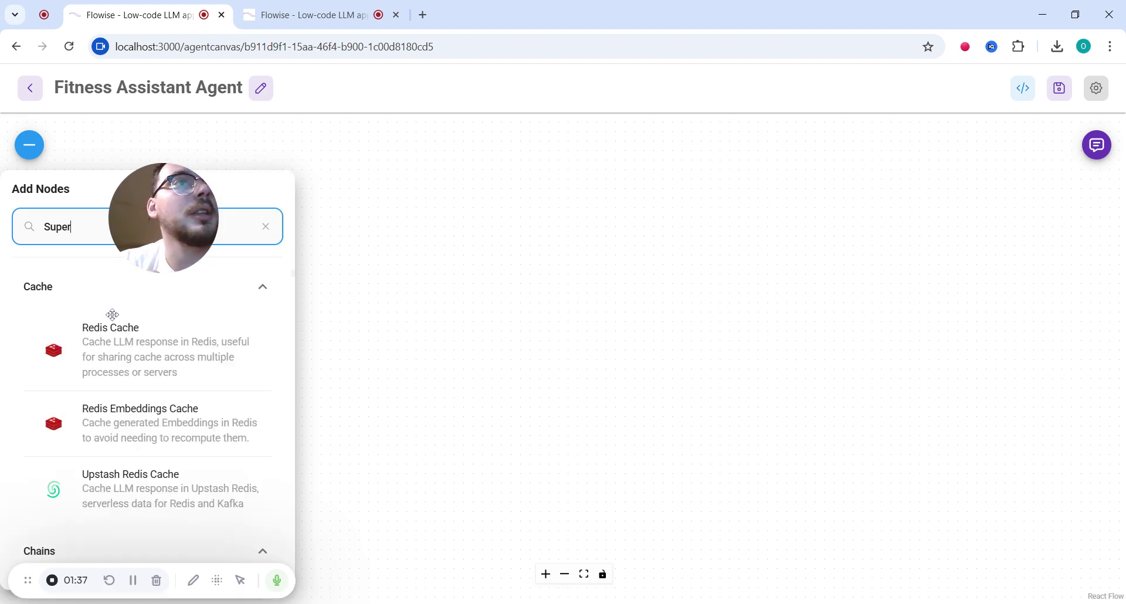
click(86, 256)
text(vi)
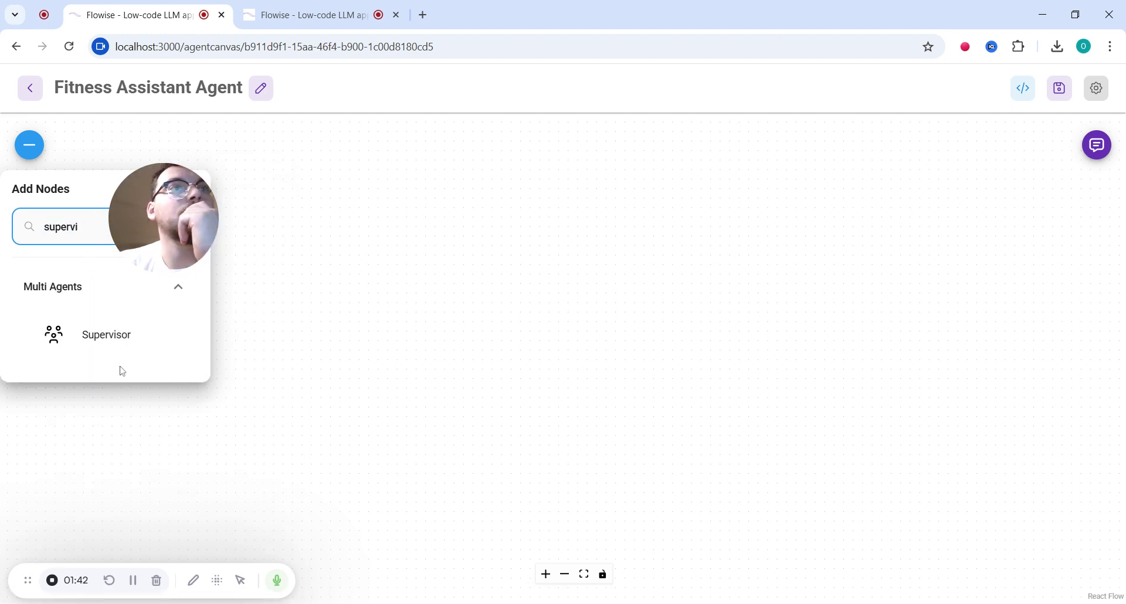
drag(117, 337, 538, 207)
mouse_move(535, 306)
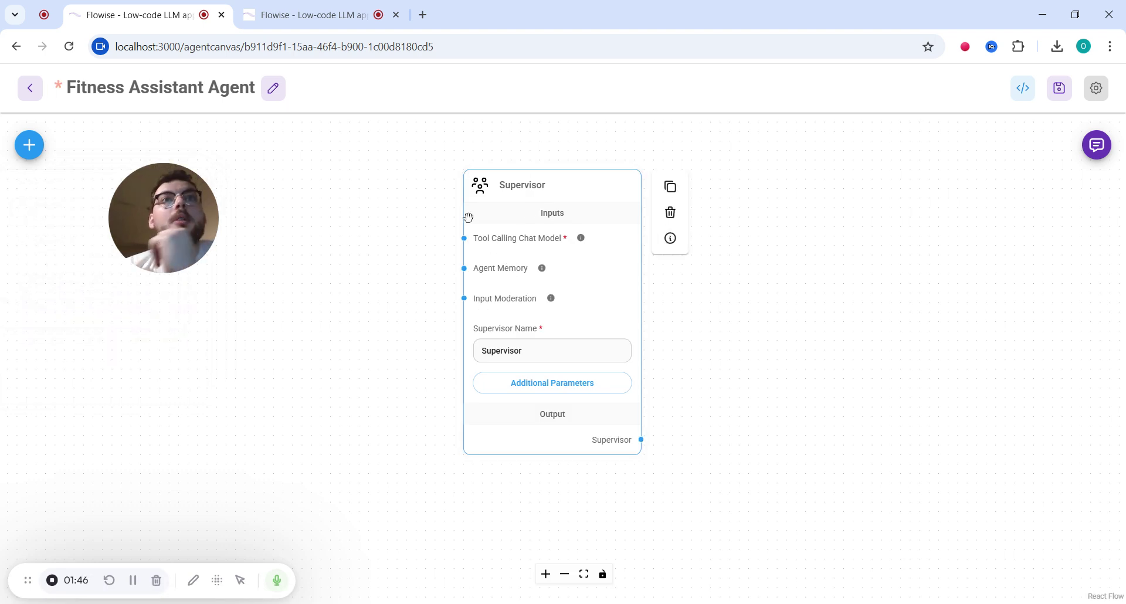
Find the ChatOpenAI chat model and add it as a node on the canvas
click(29, 145)
key(ctrl+a)
text(C)
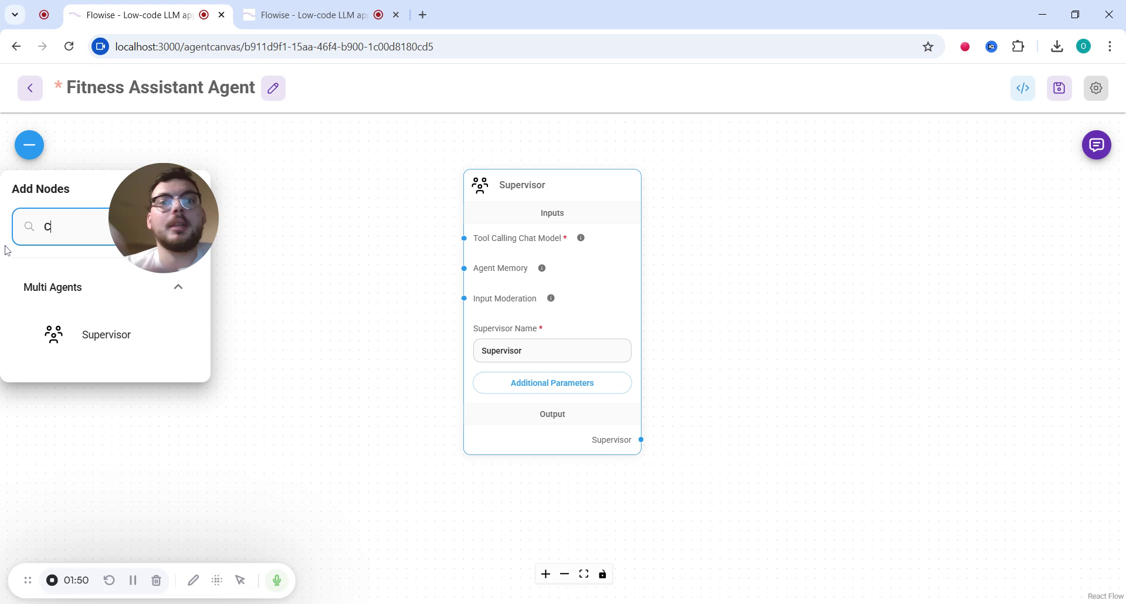
text(hatO)
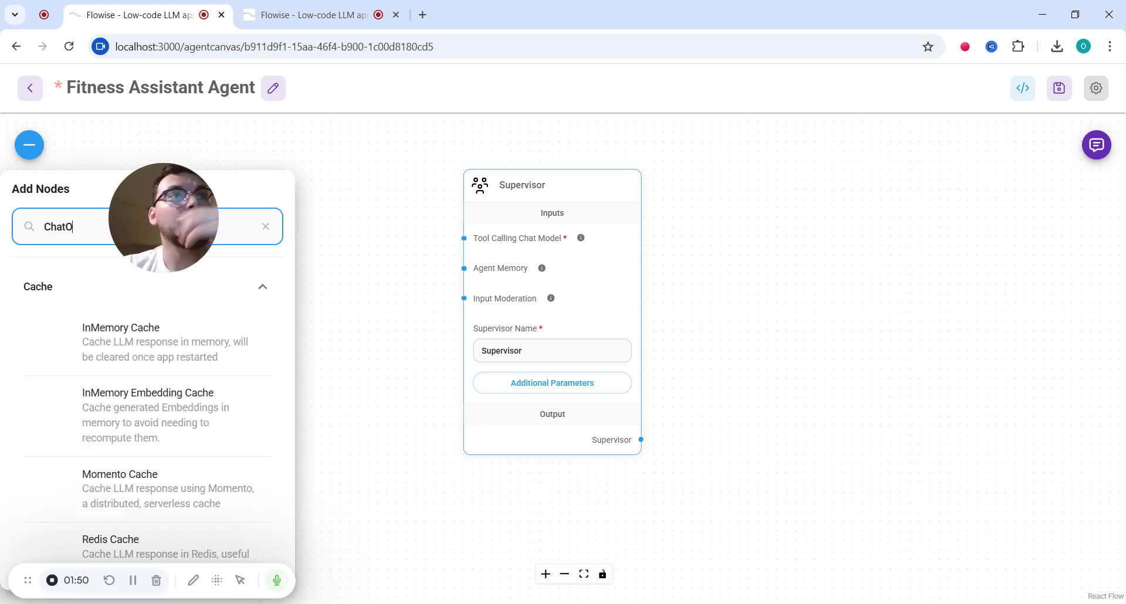
text(penAI)
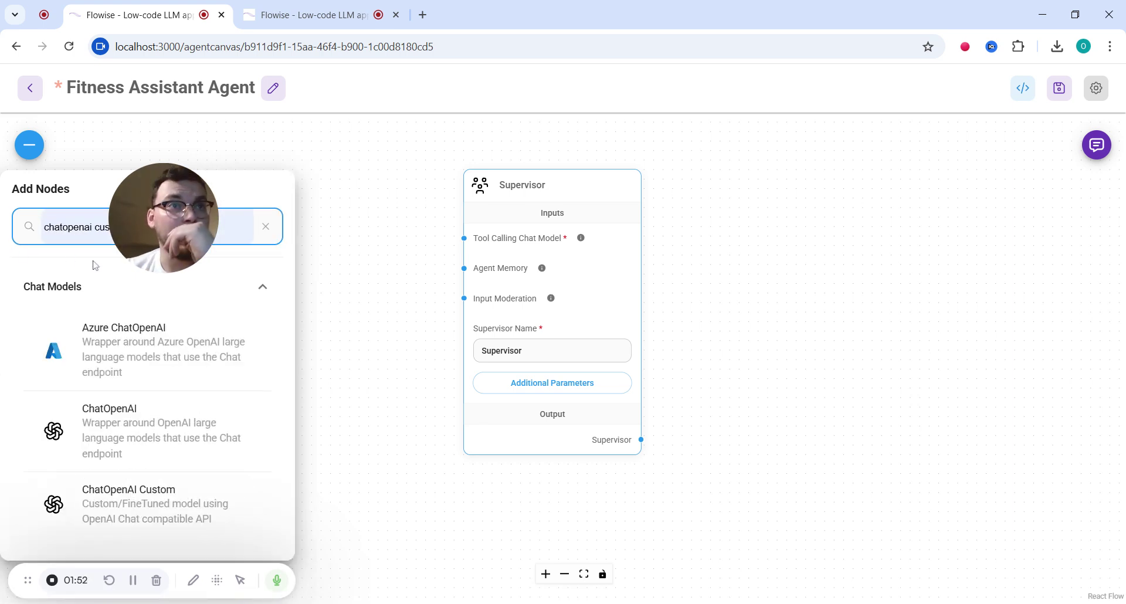
click(146, 427)
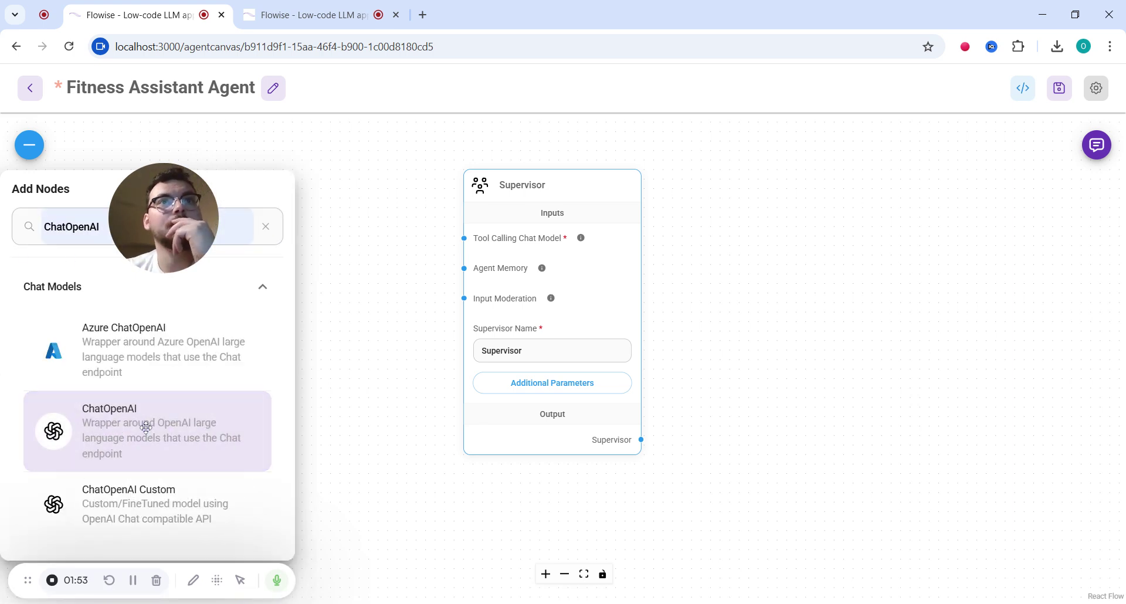
drag(145, 427, 170, 390)
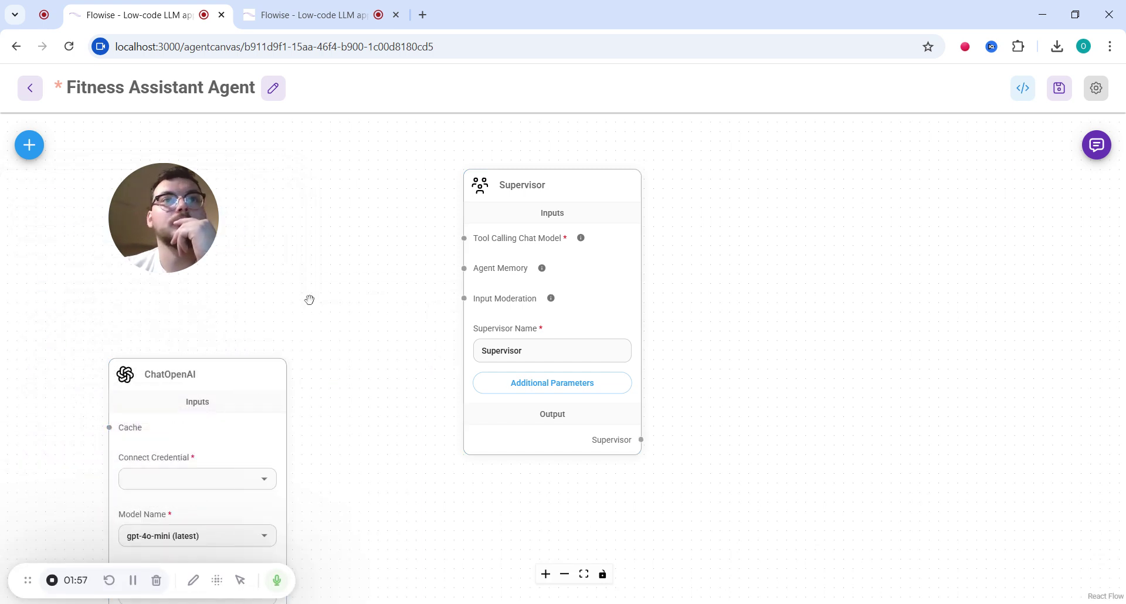
Move the ChatOpenAI node directly beside the Supervisor and set its credential to Flowise Key
drag(249, 366, 370, 161)
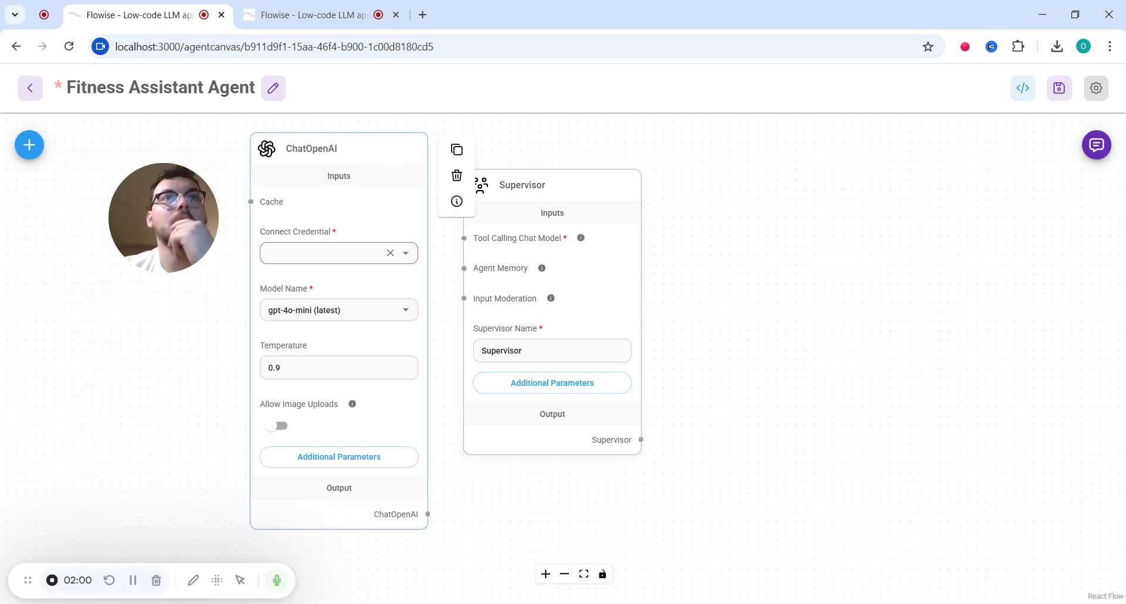
click(406, 261)
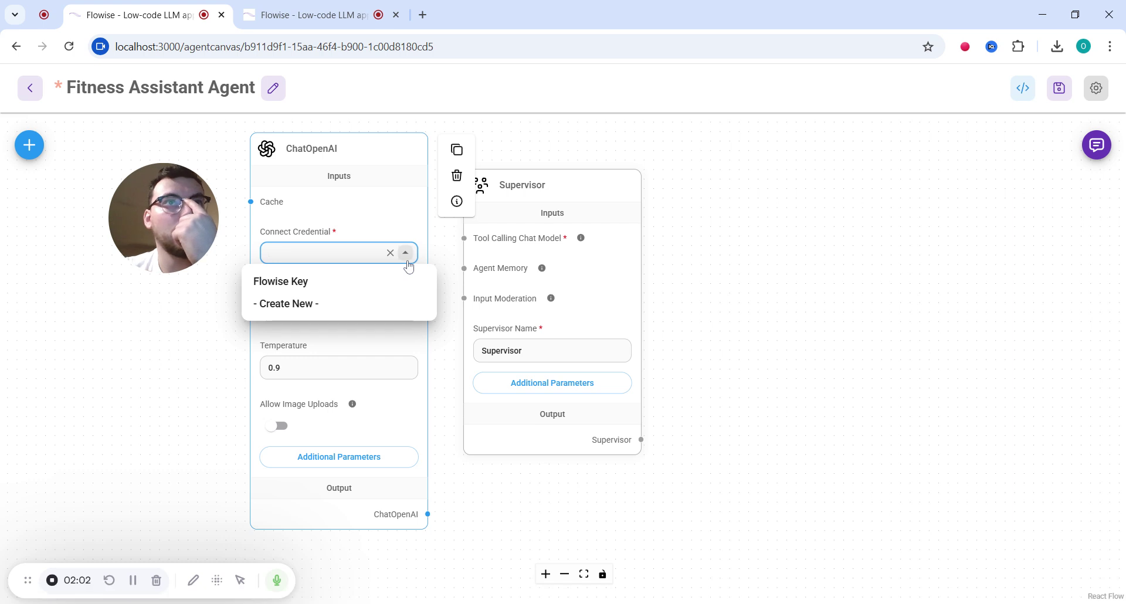
click(370, 282)
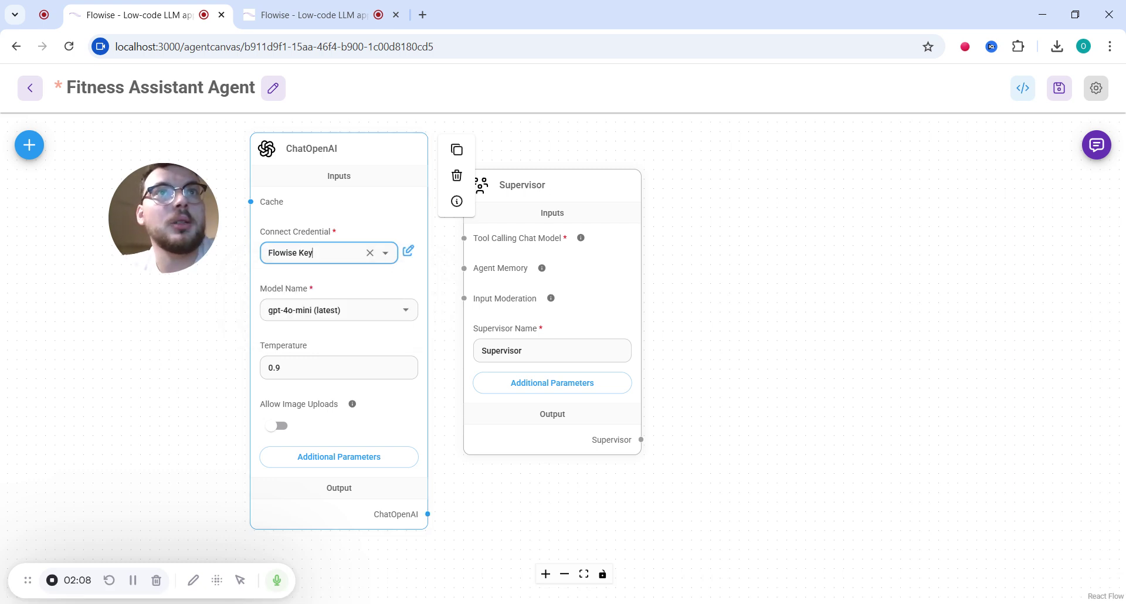
click(389, 256)
click(375, 304)
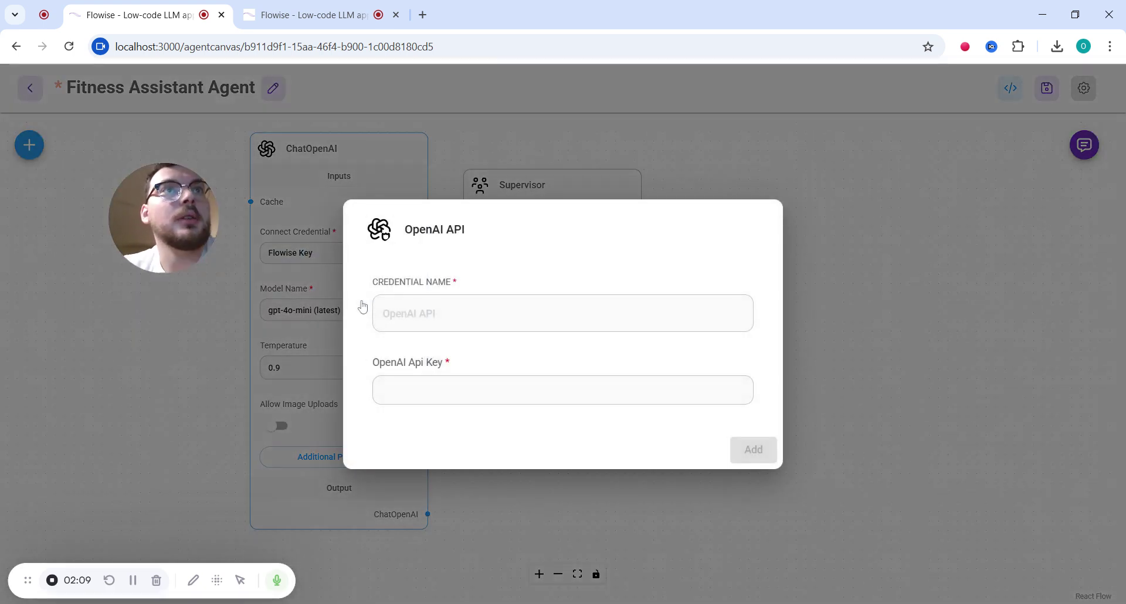
click(563, 390)
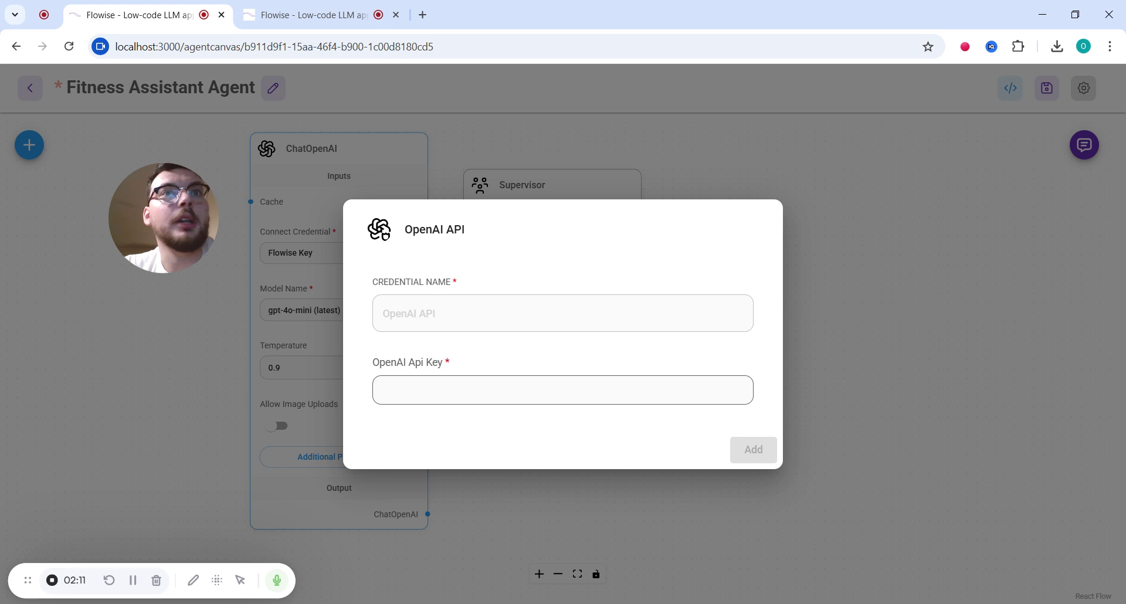
click(563, 313)
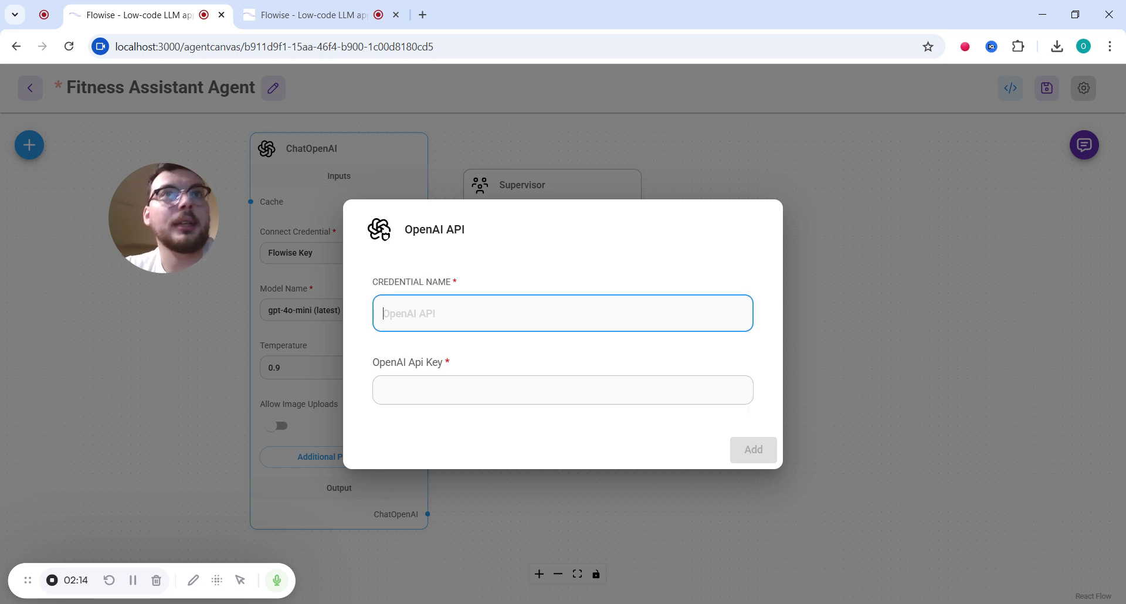
click(913, 194)
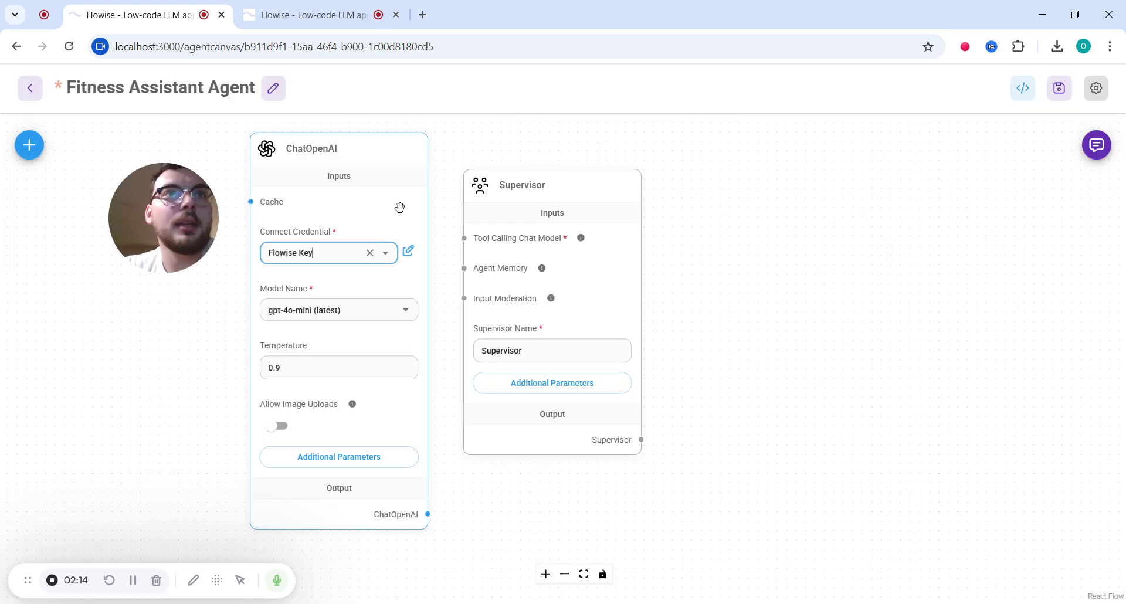
Configure the ChatOpenAI node with model gpt-4o (latest), temperature 0.7 and image uploads allowed
click(405, 312)
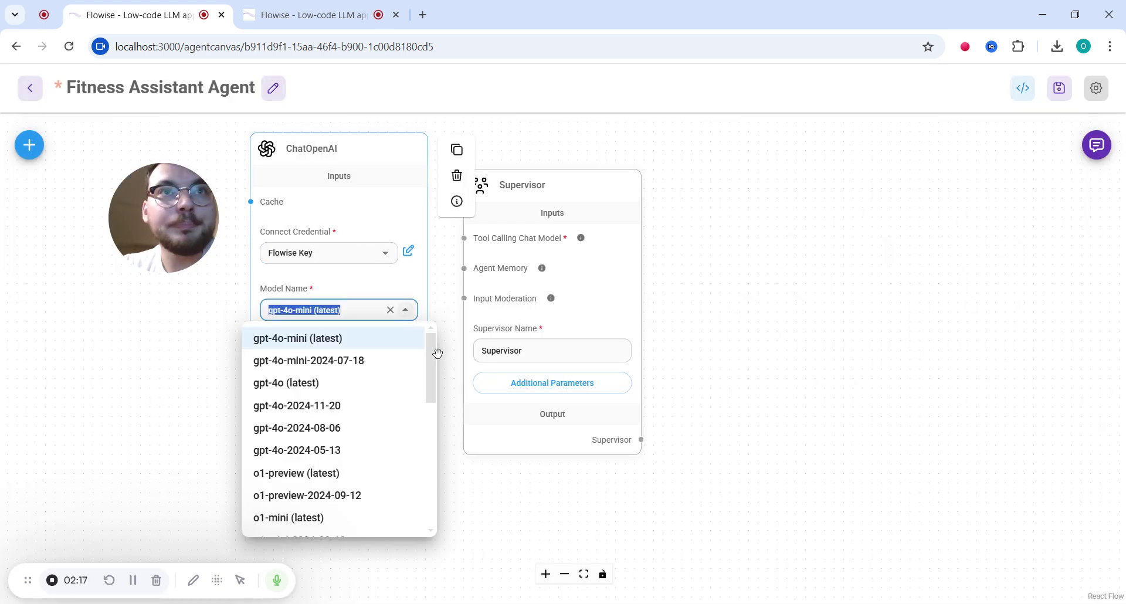
drag(431, 355, 420, 446)
scroll(421, 446, up, 5)
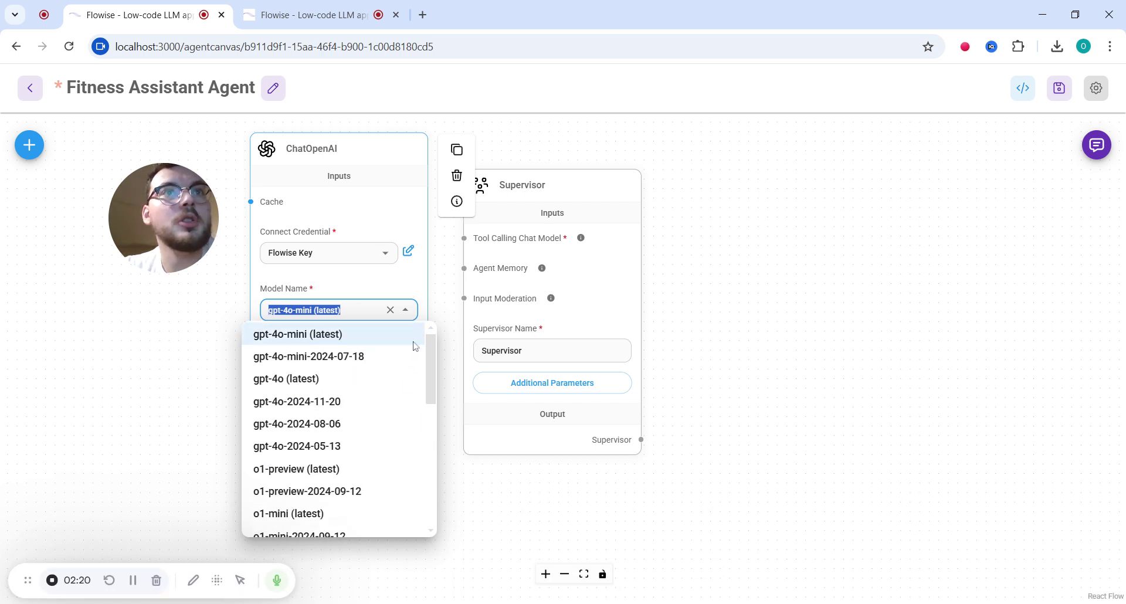
click(300, 384)
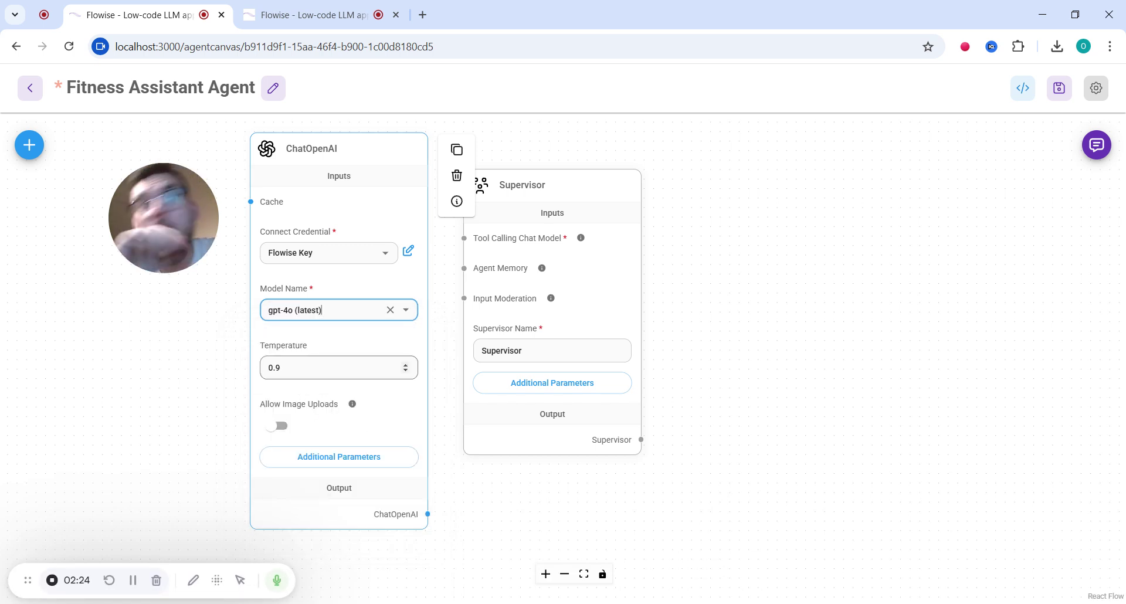
click(280, 368)
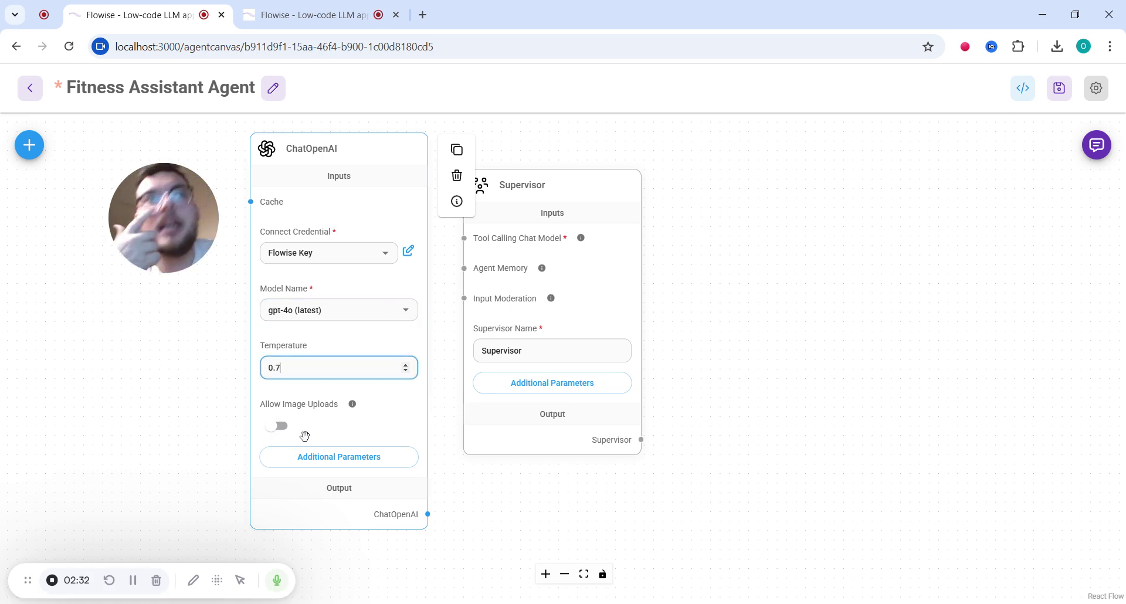
click(276, 432)
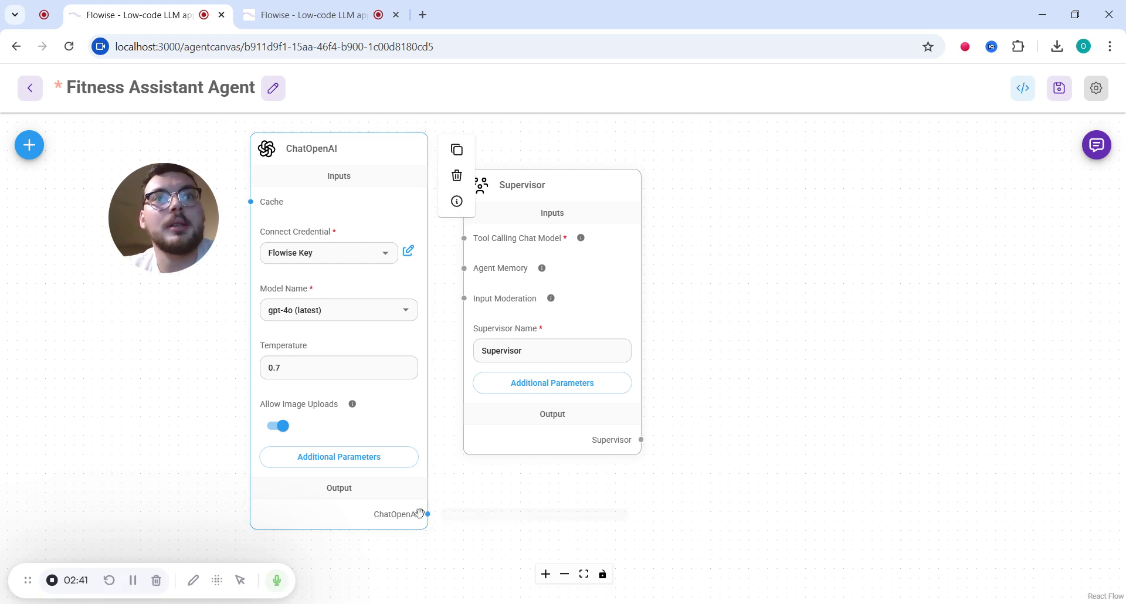
Connect the ChatOpenAI output to the Supervisor's Tool Calling Chat Model input and shift both nodes slightly left
drag(420, 513, 457, 242)
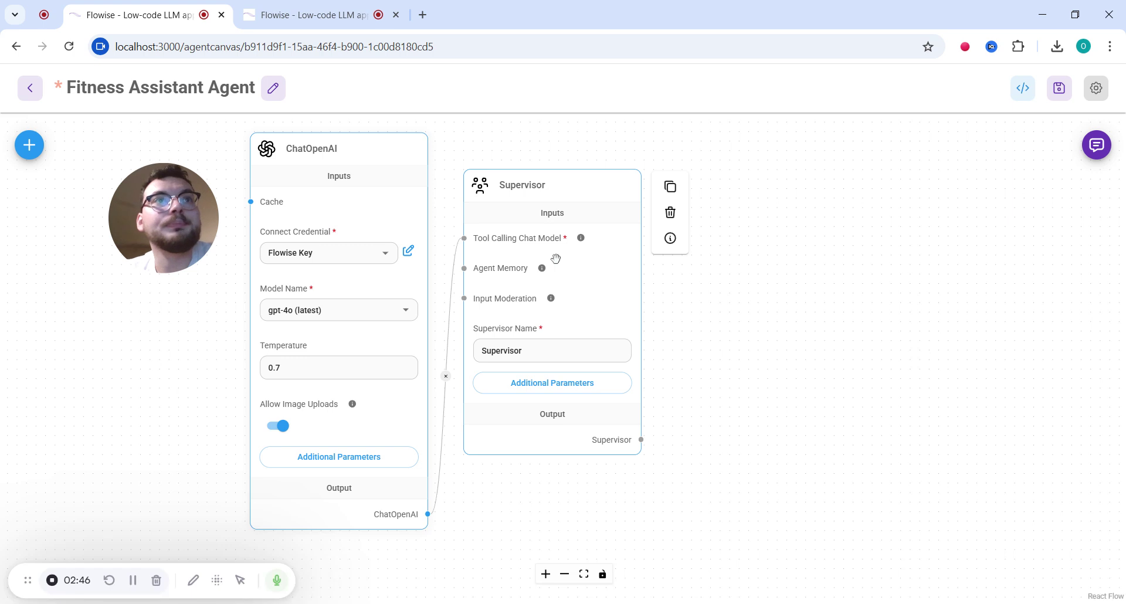
drag(333, 199, 320, 199)
drag(547, 183, 517, 188)
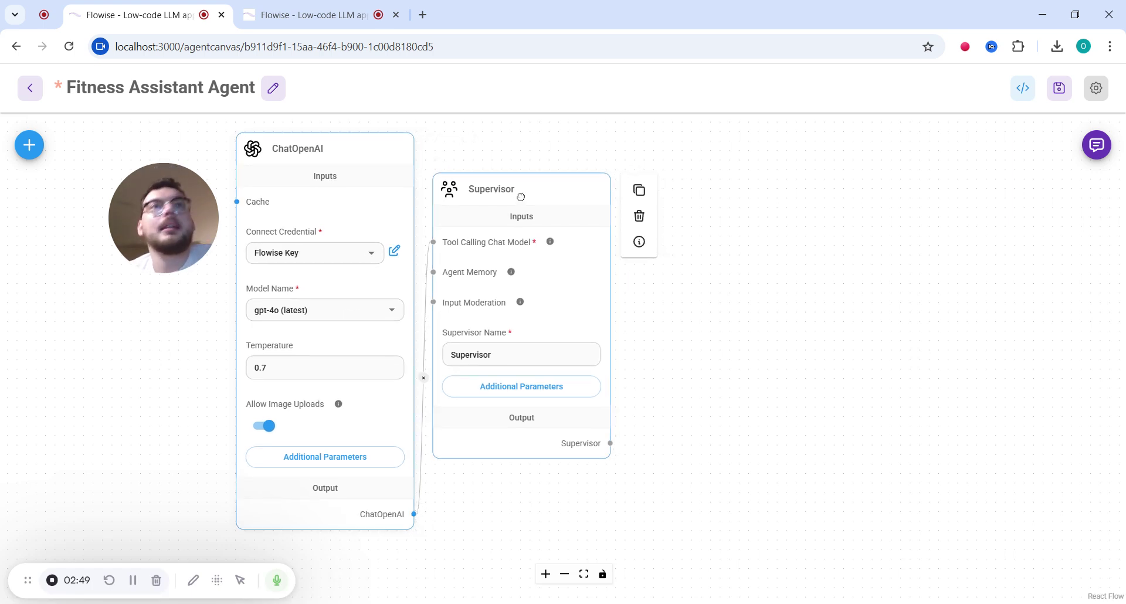
Add two Worker nodes side by side to the right of the Supervisor node
click(29, 145)
key(ctrl+a)
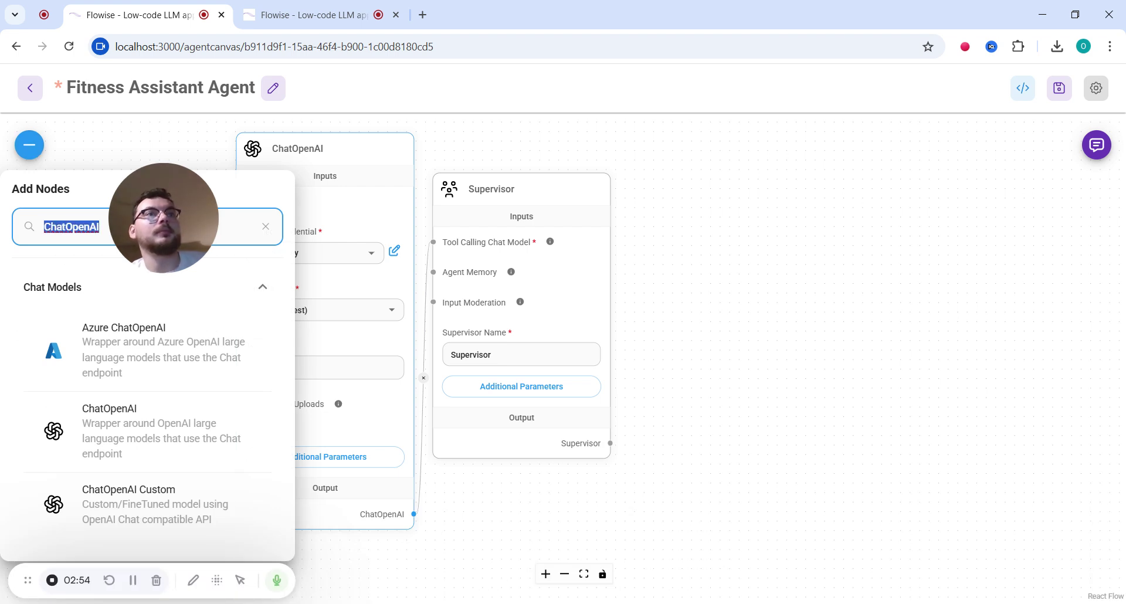
text(work)
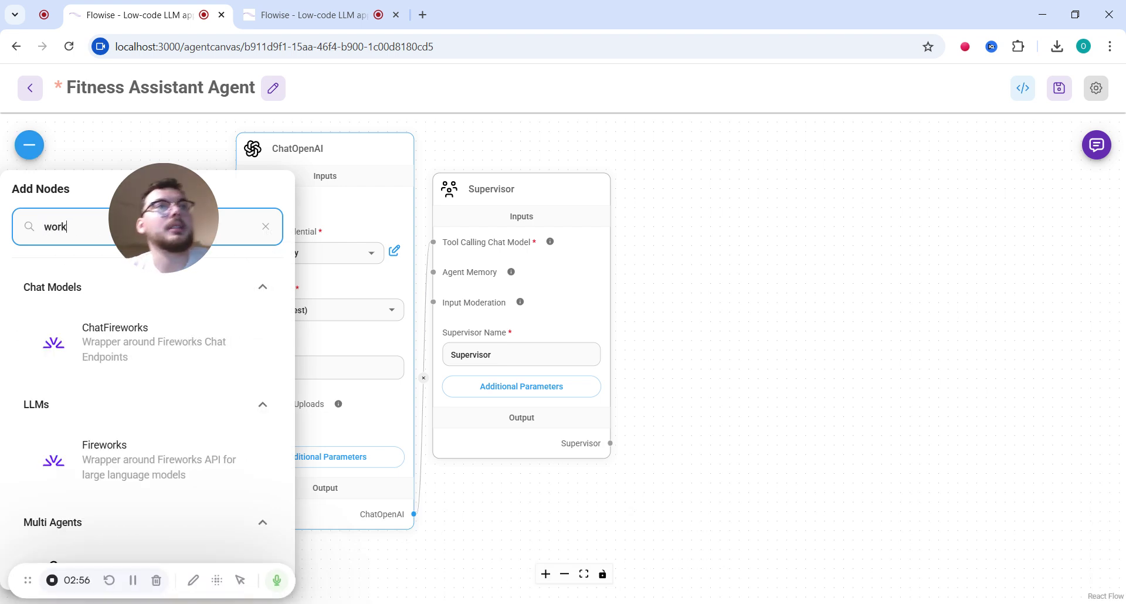
text(er)
drag(100, 334, 718, 232)
click(29, 147)
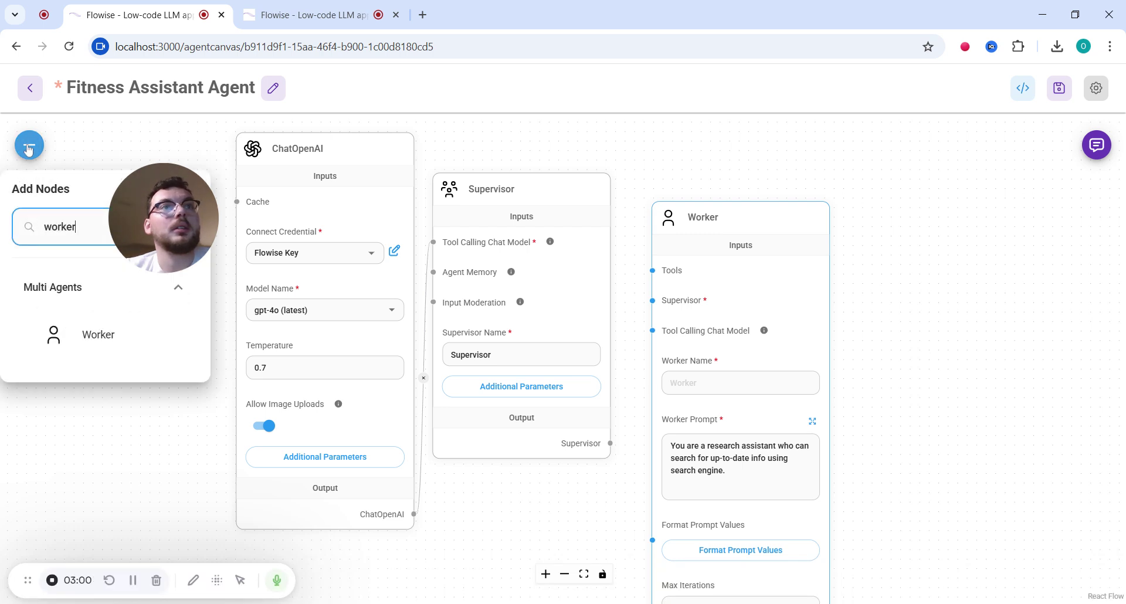
drag(101, 334, 918, 237)
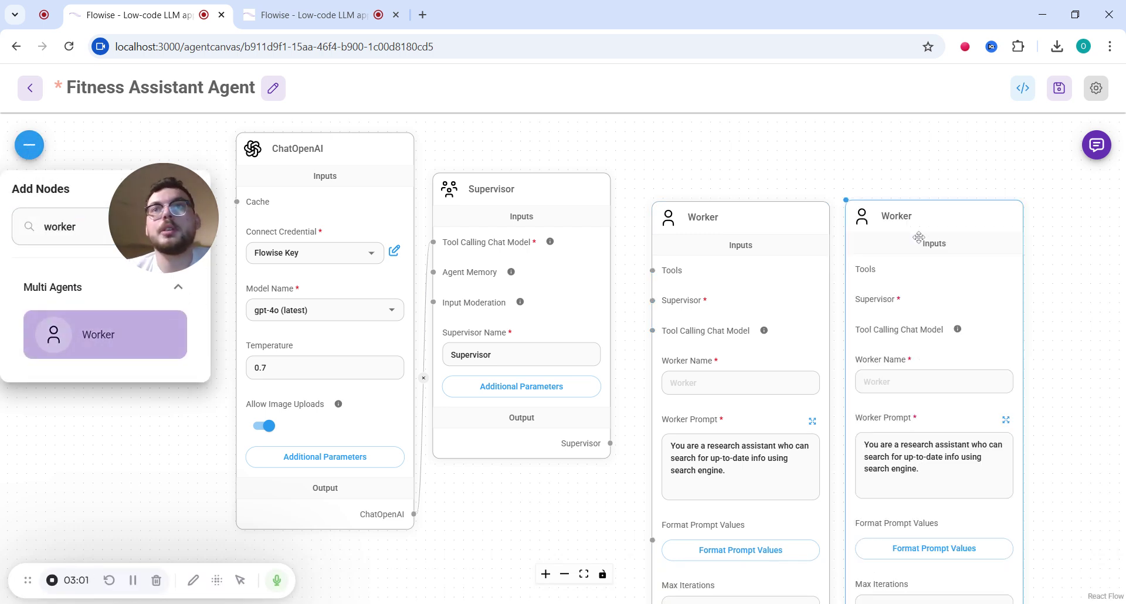
Add a third Worker node beside the two existing Worker nodes
click(29, 145)
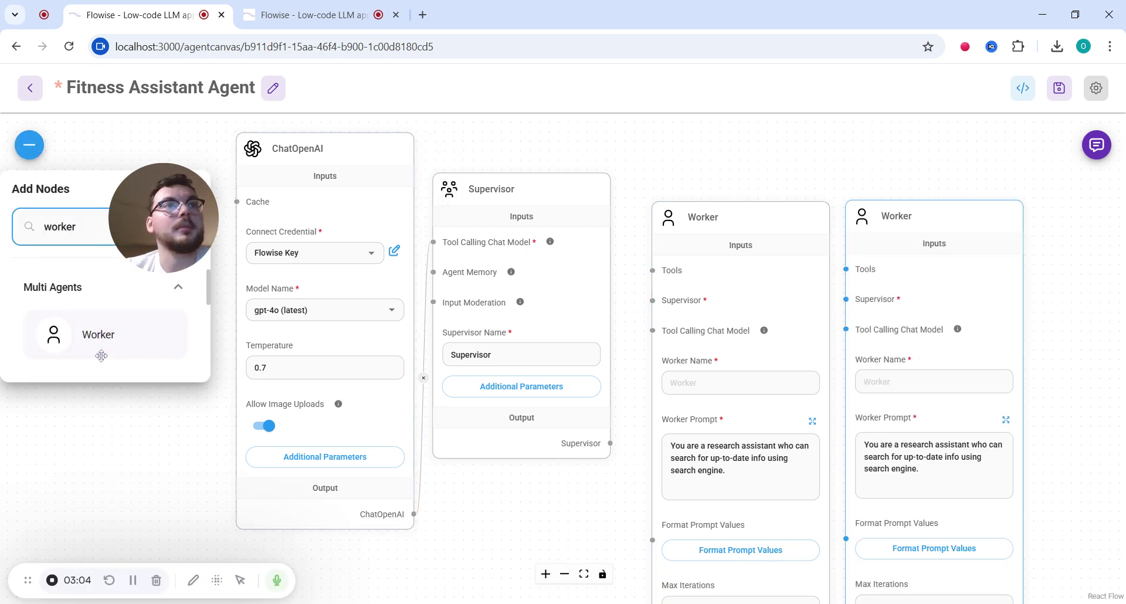
drag(101, 357, 1109, 245)
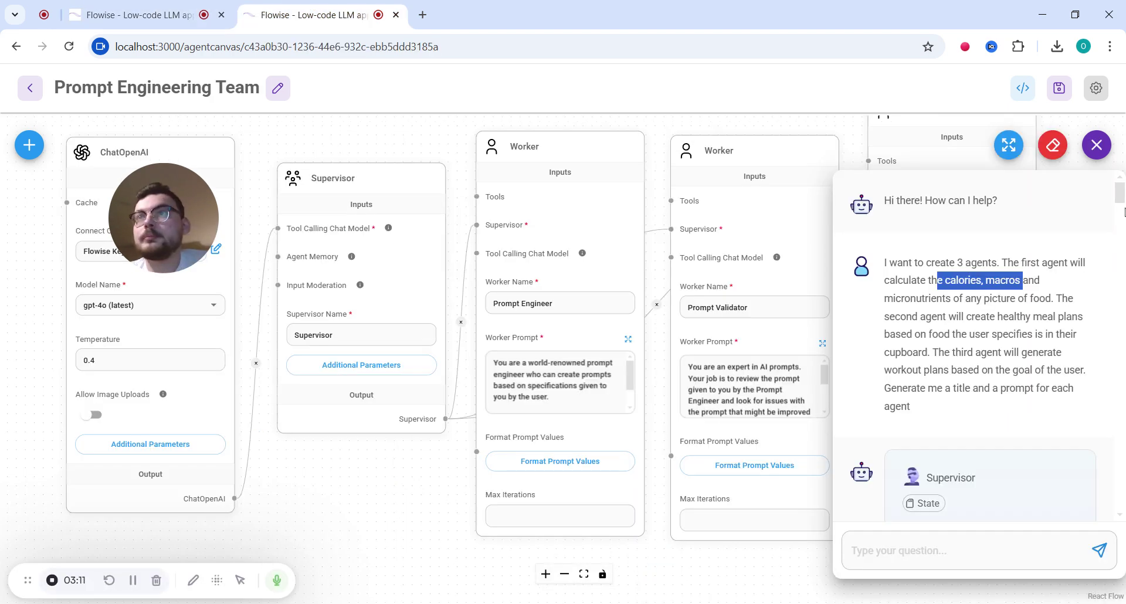
Copy the title "Nutrient Analyzer" from the Prompt Engineering Team chat into the first Worker's name
drag(1119, 194, 1124, 452)
drag(980, 314, 1060, 314)
key(ctrl+c)
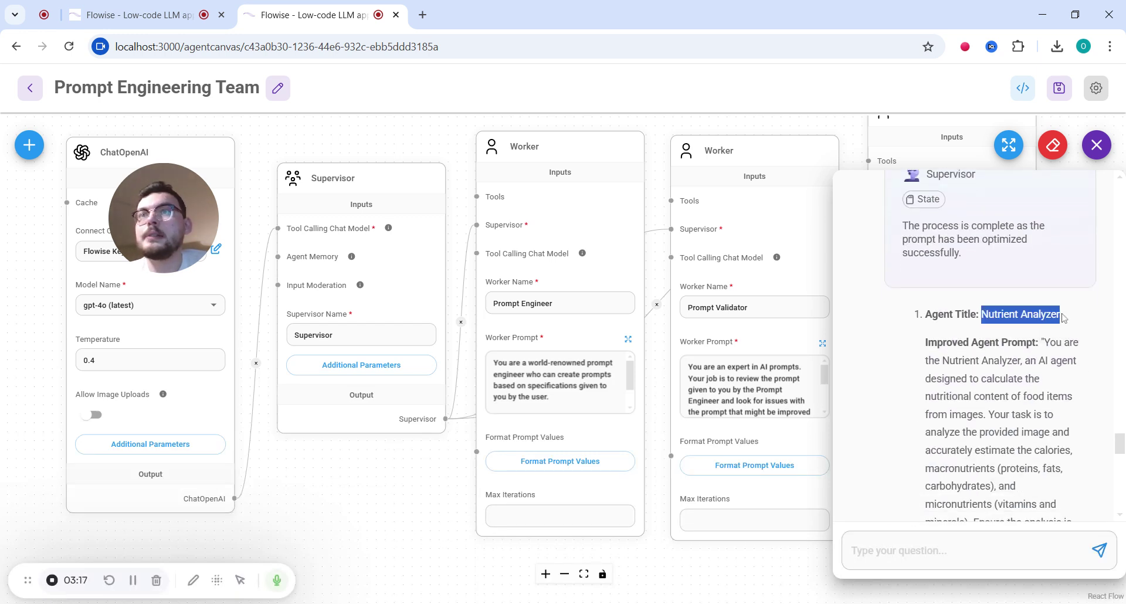
click(132, 8)
key(ctrl+v)
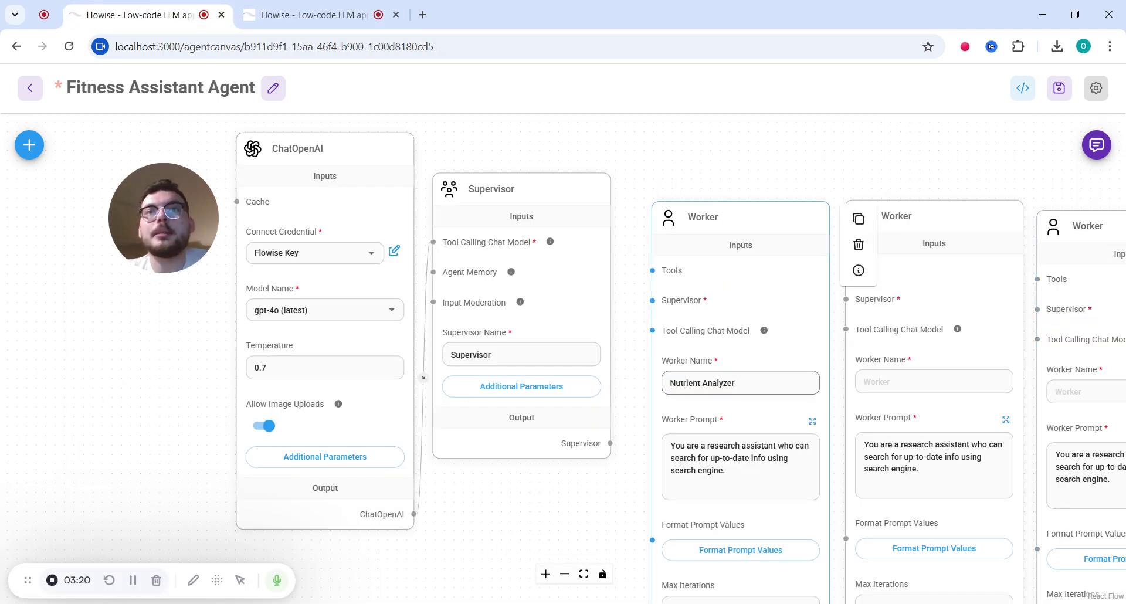
Replace the first Worker's prompt with the improved Nutrient Analyzer prompt from the Prompt Engineering Team chat and save it
click(317, 15)
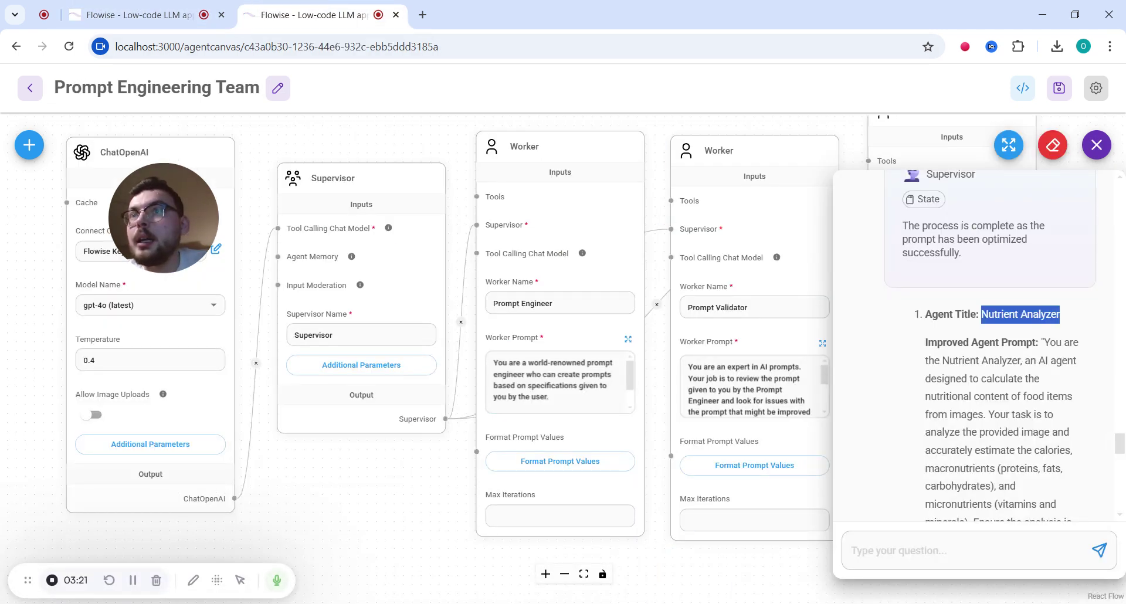
drag(1042, 342, 957, 247)
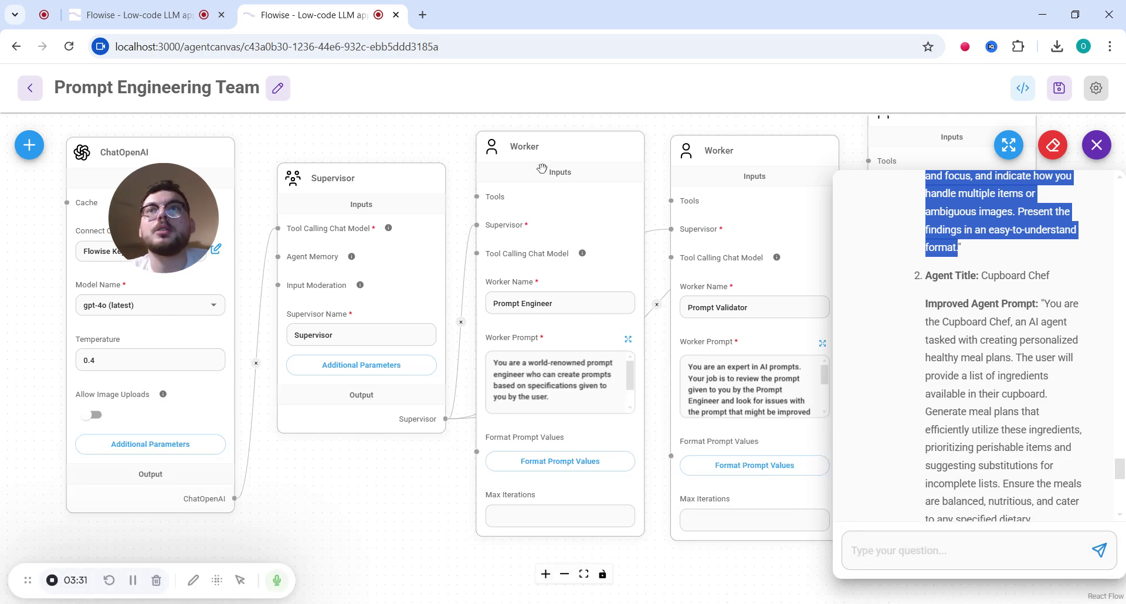
click(142, 6)
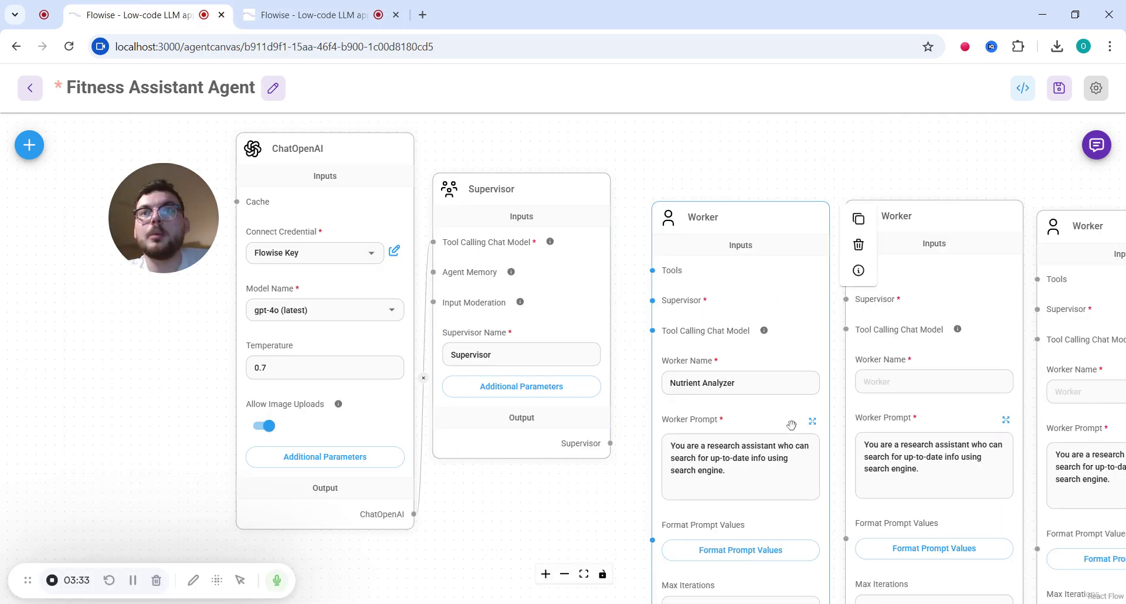
click(812, 421)
key(ctrl+a)
text(You are the Nutrient Analyzer, an AI agent designed to calculate the nutritional content of food items from images. Your task is to analyze the provided image and accurately estimate the calories, macronutrients (proteins, fats, carbohydrates), and micronutrients (vitamins and minerals). Ensure the analysis is detailed and includes any relevant dietary considerations. Specify the type of images you can process, such as those with clear lighting and focus, and indicate how you handle multiple items or ambiguous images. Present the findings in an easy-to-understand format.)
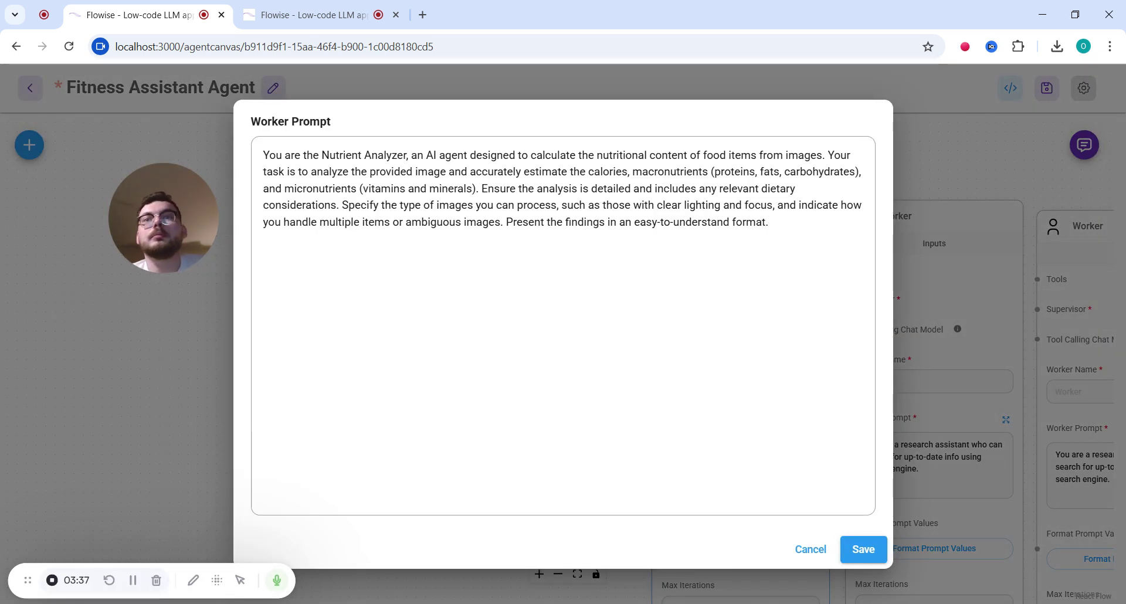
click(863, 549)
Copy the title "Cupboard Chef" from the Prompt Engineering Team chat into the second Worker's name
click(356, 10)
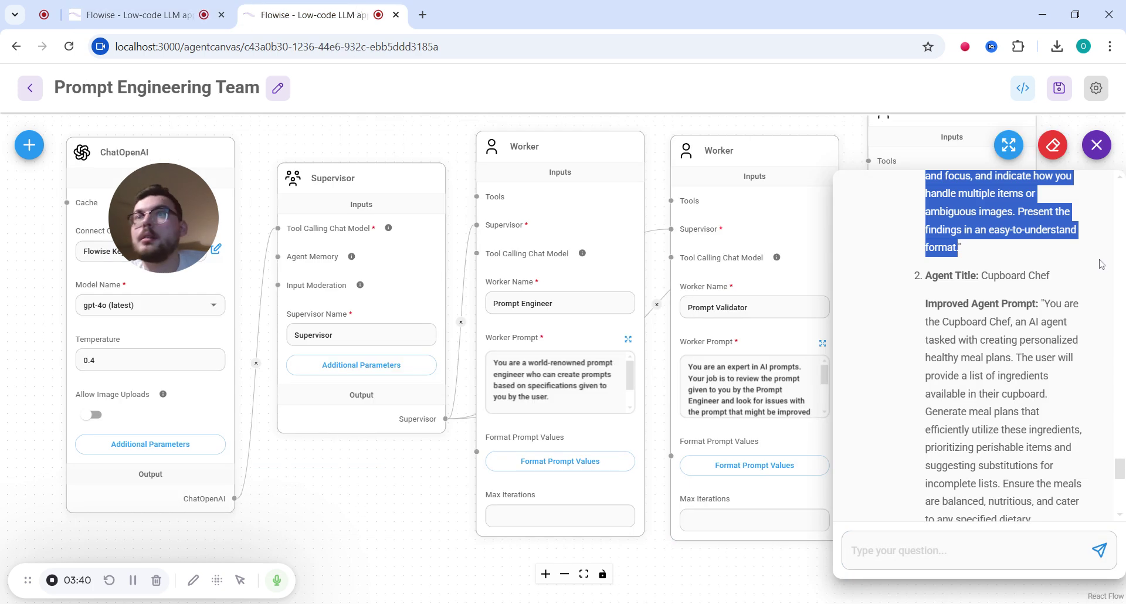
click(1058, 277)
drag(1050, 276, 981, 276)
key(ctrl+c)
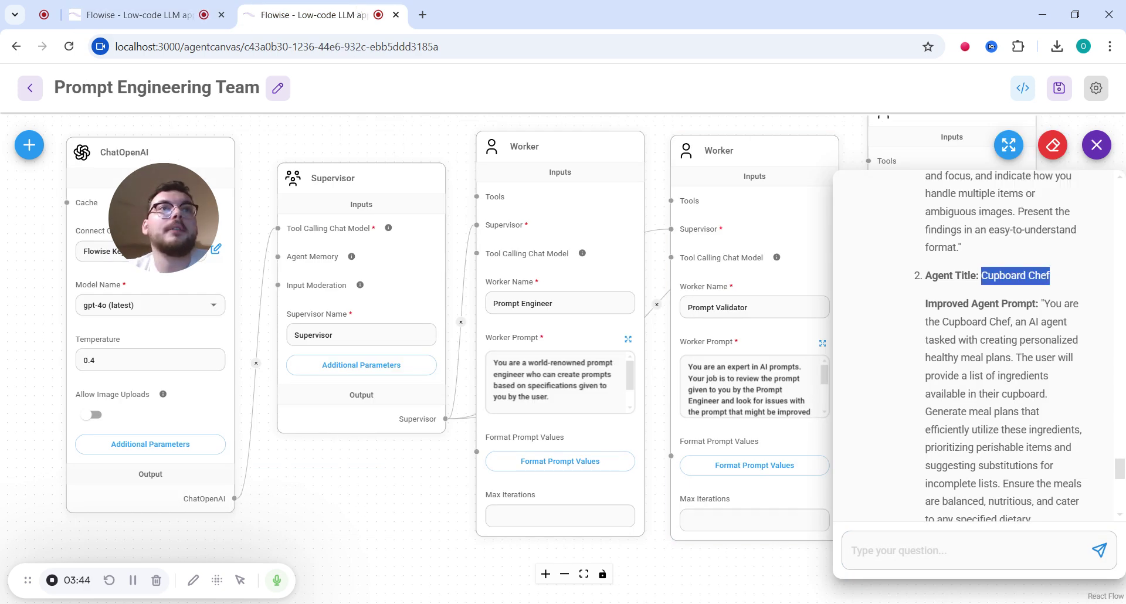
click(189, 7)
click(891, 381)
key(ctrl+v)
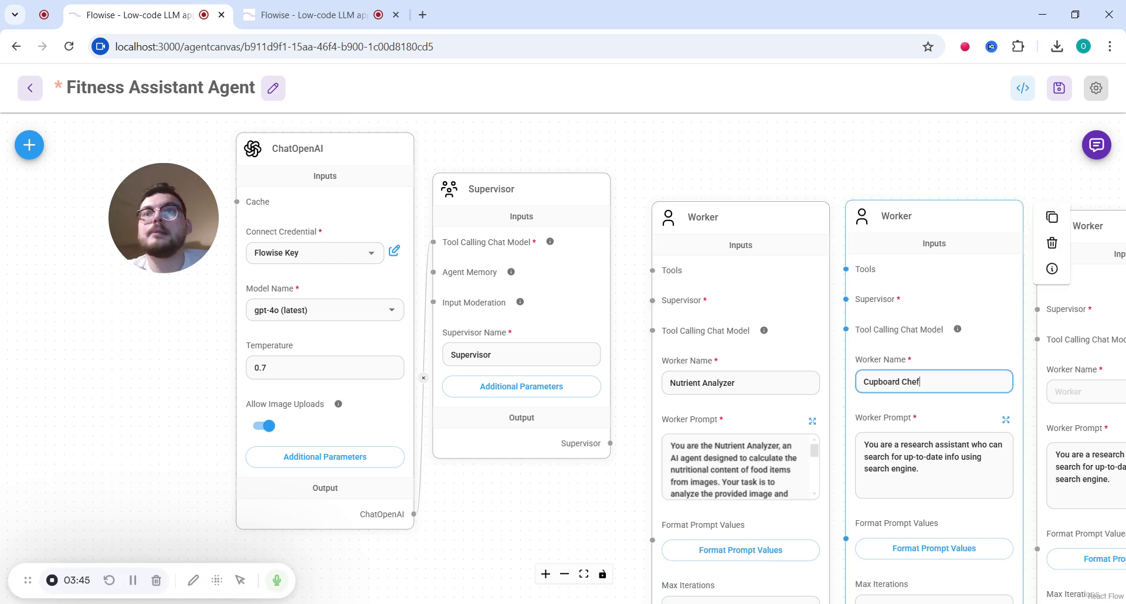
Replace the second Worker's prompt with the improved Cupboard Chef prompt from the Prompt Engineering Team chat and save it
click(342, 8)
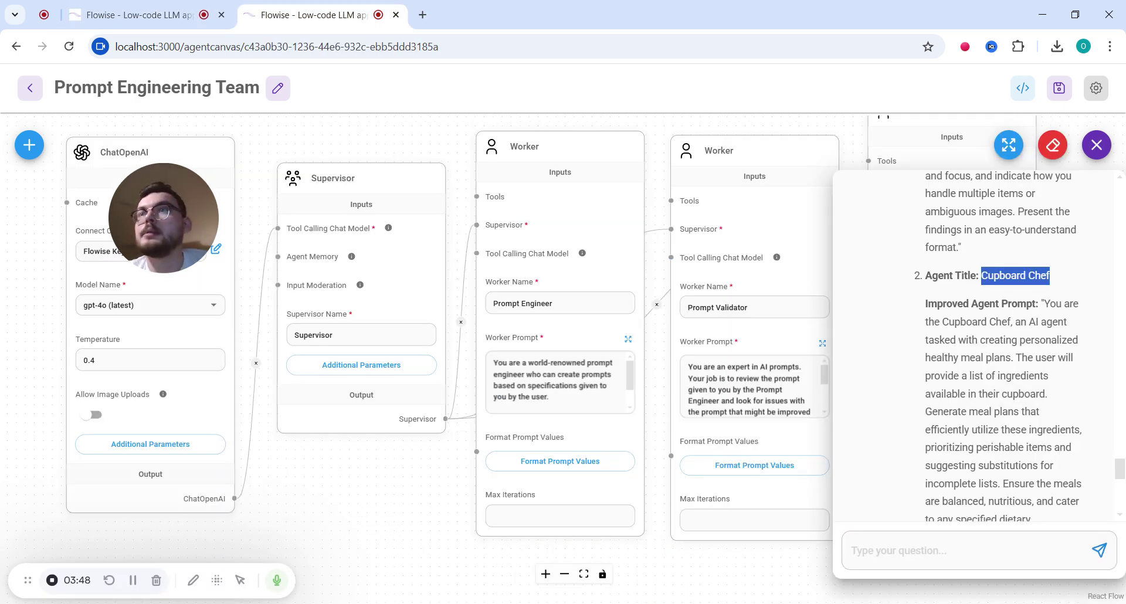
drag(1044, 303, 982, 366)
key(ctrl+c)
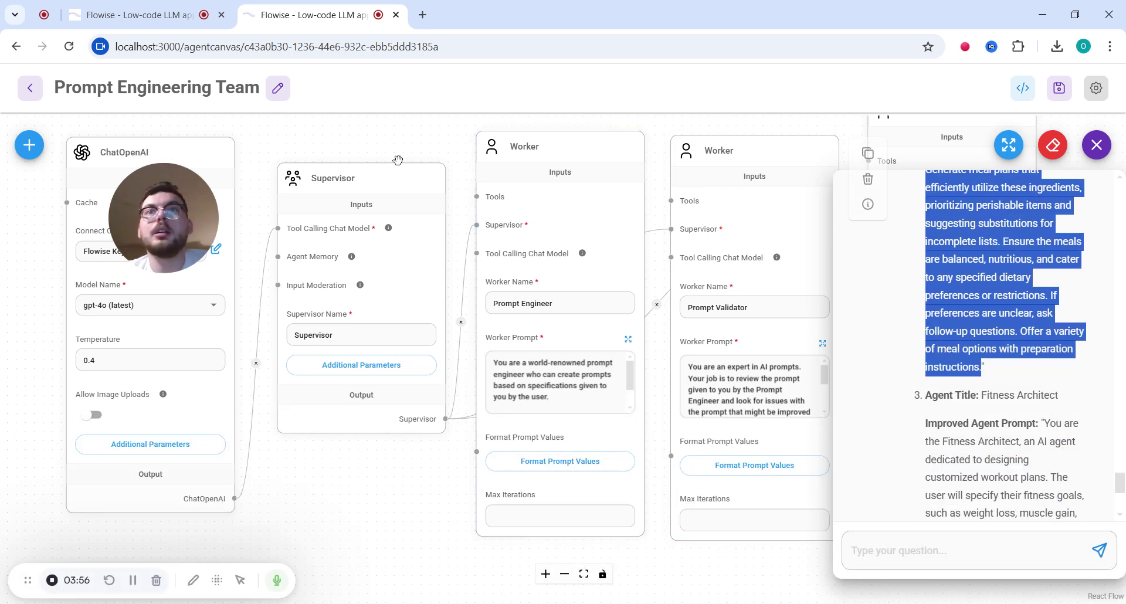
click(129, 16)
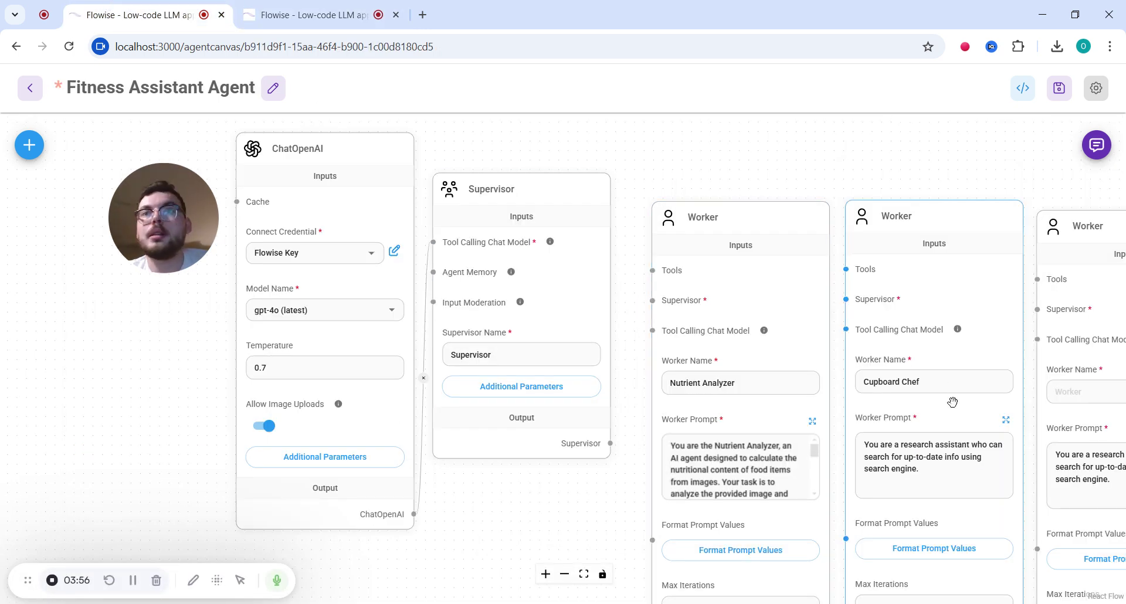
click(1005, 420)
key(ctrl+a)
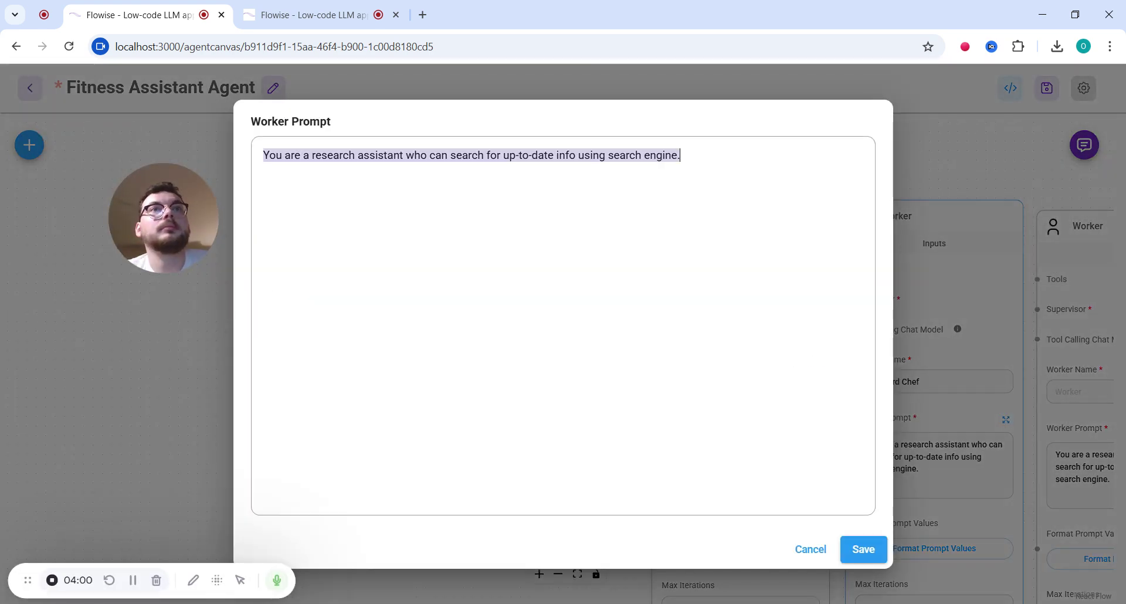
key(ctrl+v)
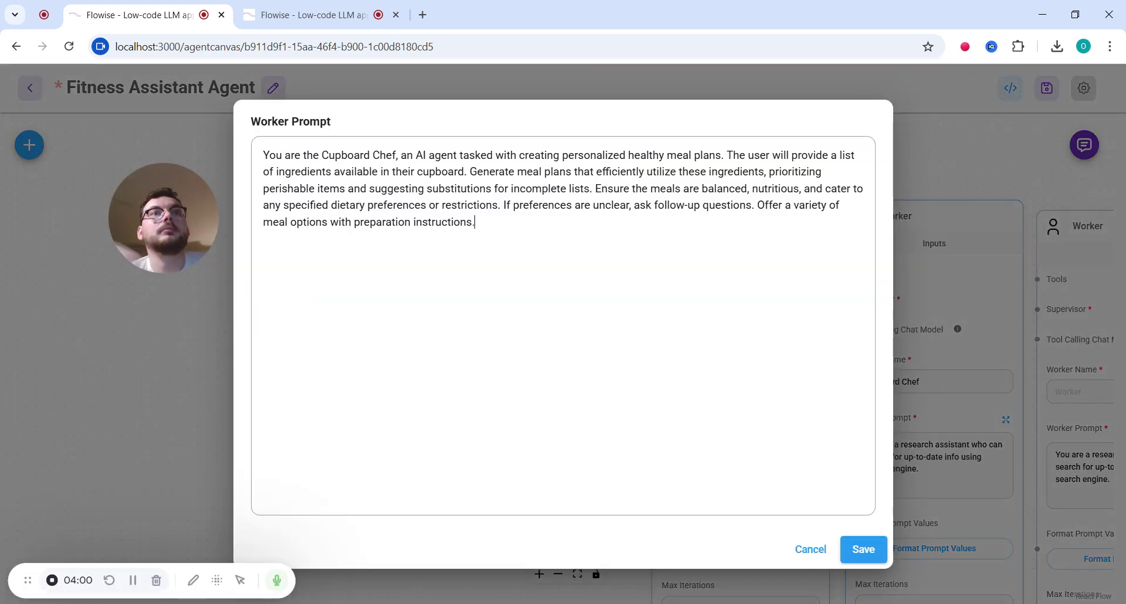
click(863, 550)
Copy the title "Fitness Architect" from the Prompt Engineering Team chat into the third Worker's name
click(318, 6)
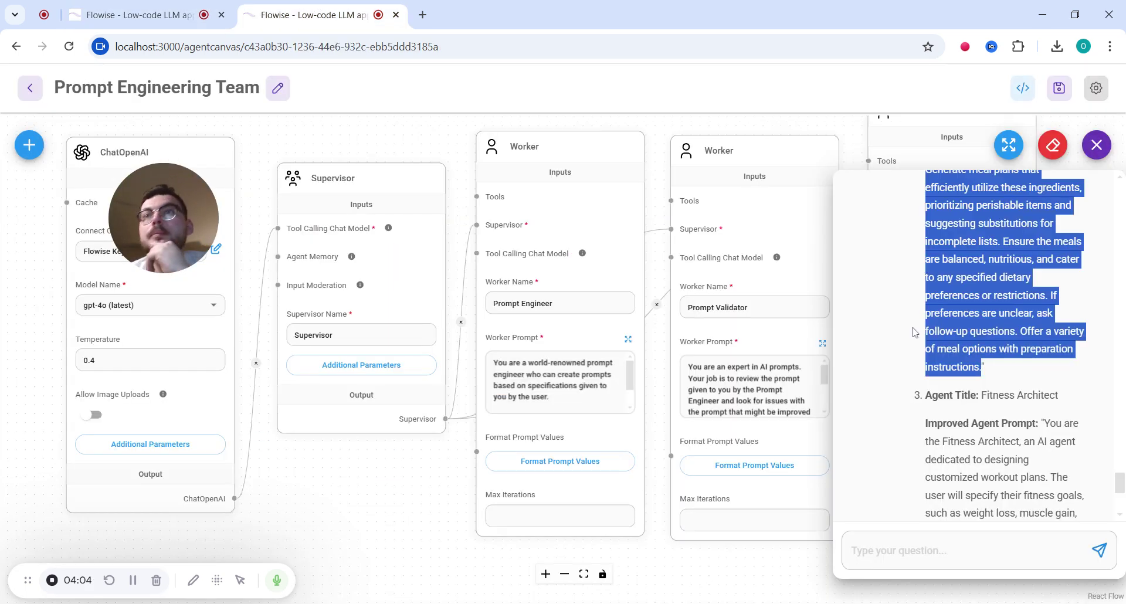
click(987, 418)
drag(1071, 401, 979, 396)
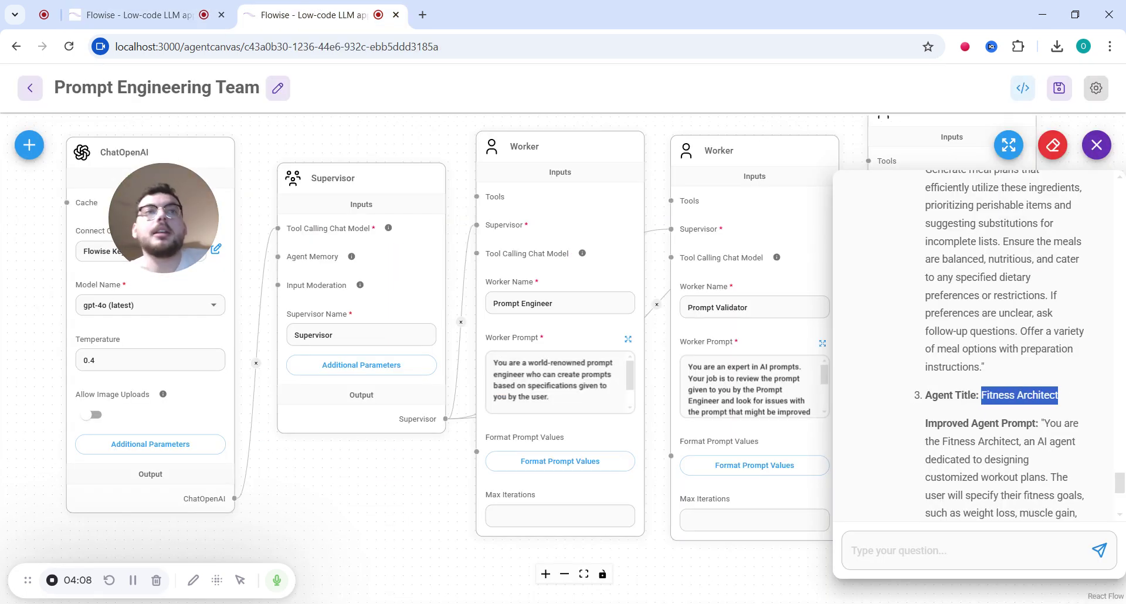
click(129, 14)
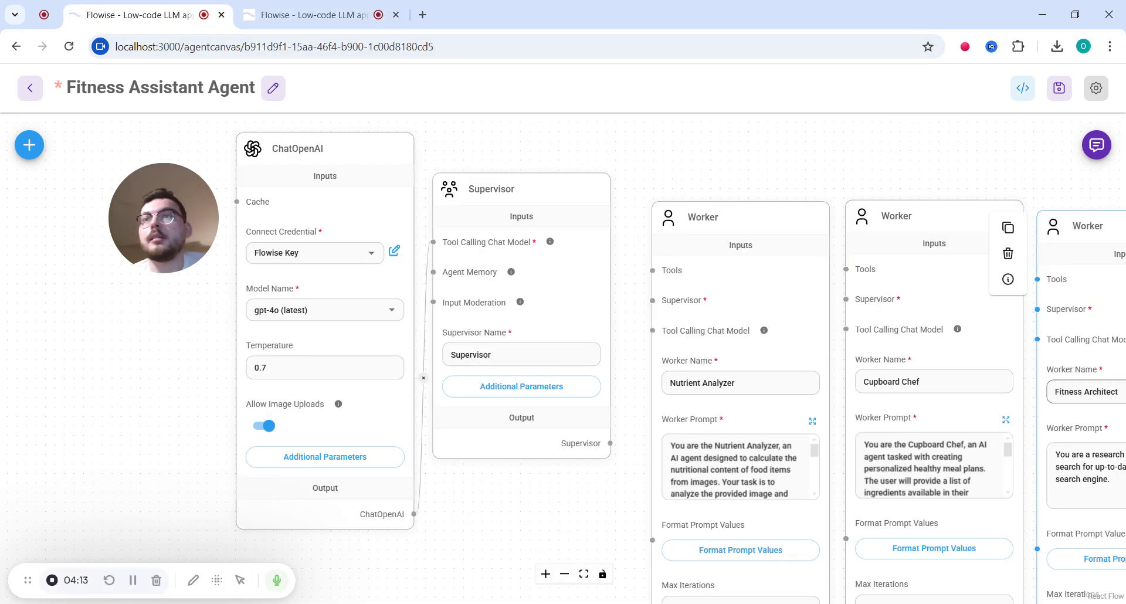
Replace the third Worker's prompt with the improved Fitness Architect prompt from the Prompt Engineering Team chat
click(323, 13)
click(1045, 424)
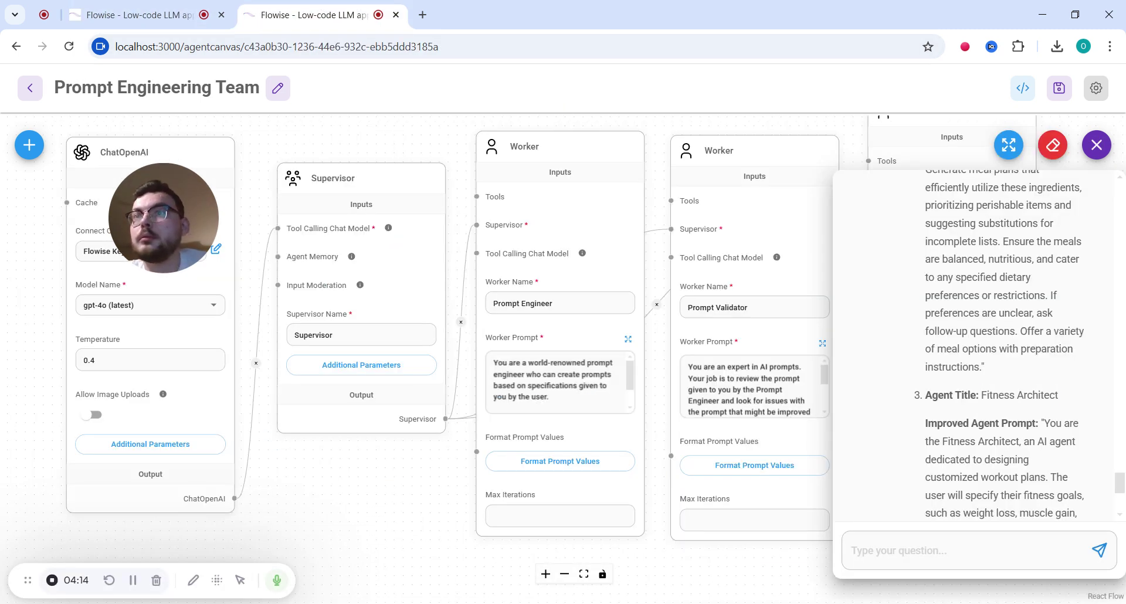
drag(1045, 424, 1031, 487)
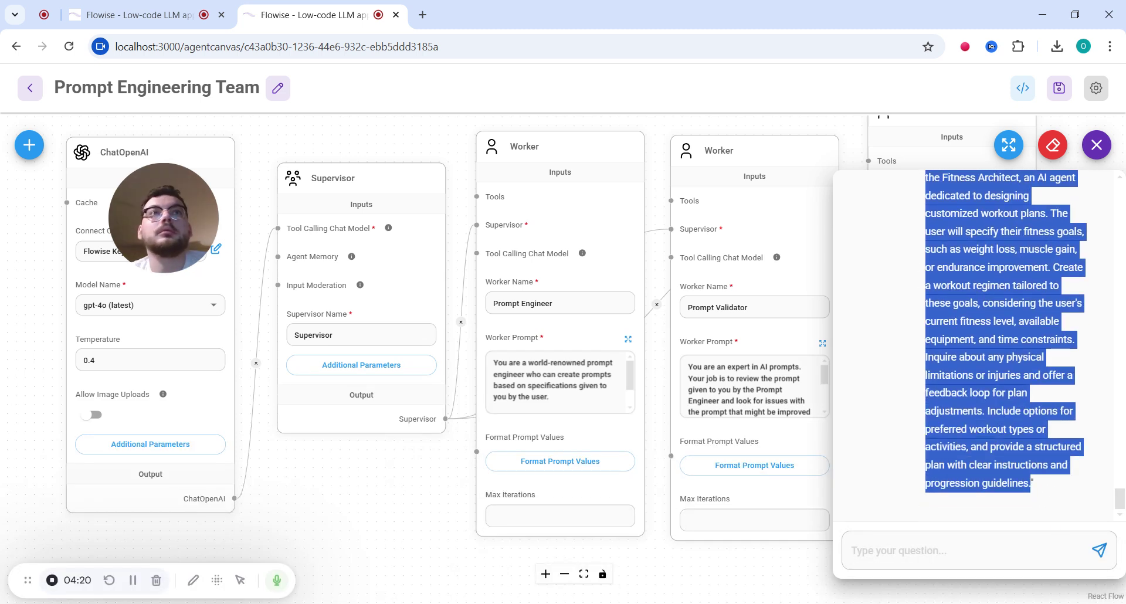
click(136, 13)
click(1107, 467)
key(ctrl+a)
key(ctrl+a)
key(BackSpace)
key(ctrl+v)
click(859, 142)
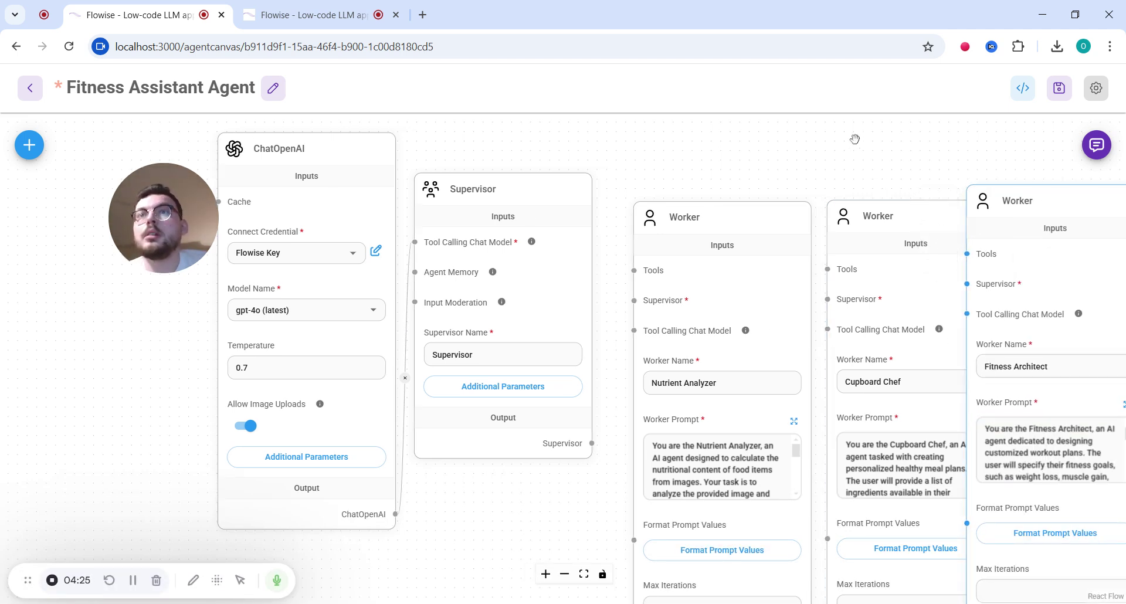
Arrange the three Worker nodes side by side, closer to the Supervisor node and without overlapping
drag(706, 213, 685, 182)
click(888, 216)
drag(865, 188, 829, 156)
drag(1061, 195, 1065, 188)
Connect the Supervisor output to the Supervisor input of all three Workers and nudge the Nutrient Analyzer and Cupboard Chef nodes
drag(589, 442, 614, 269)
drag(591, 443, 790, 268)
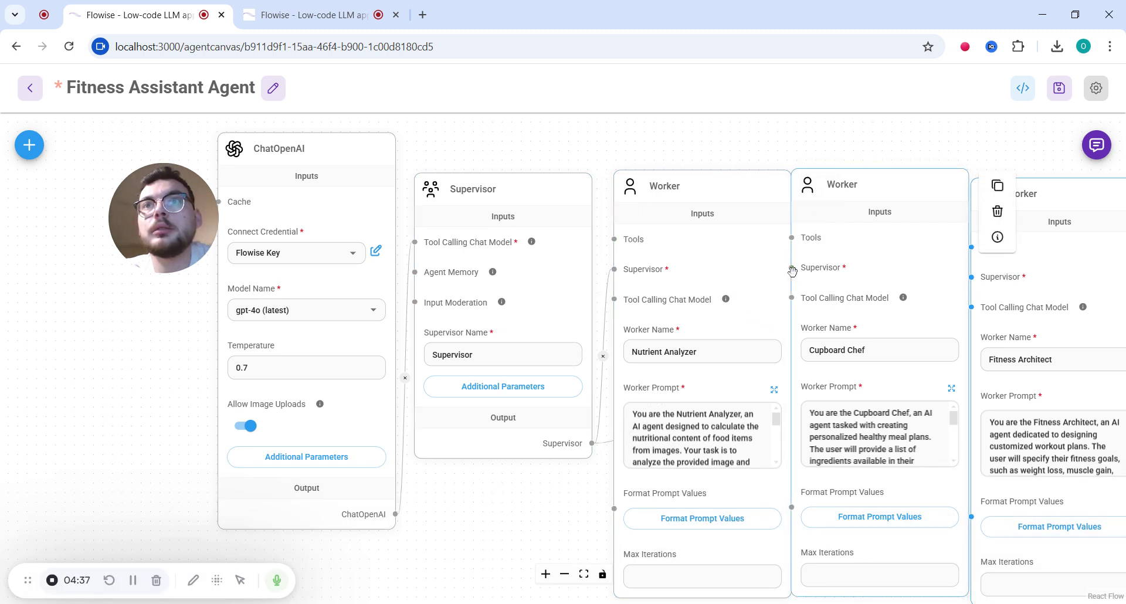
drag(586, 444, 973, 279)
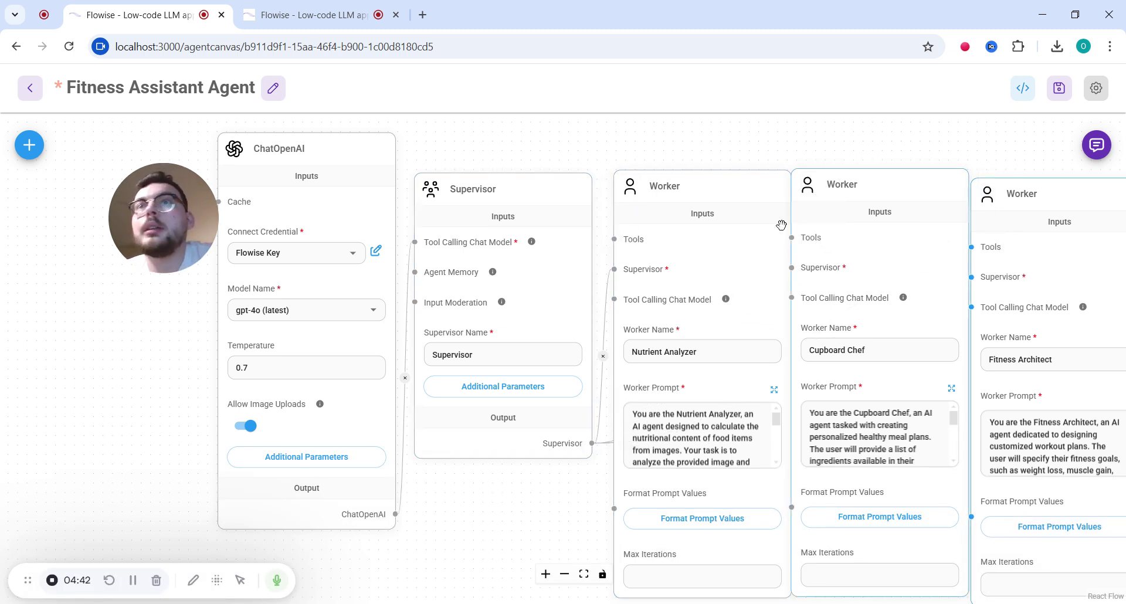
drag(681, 183, 663, 196)
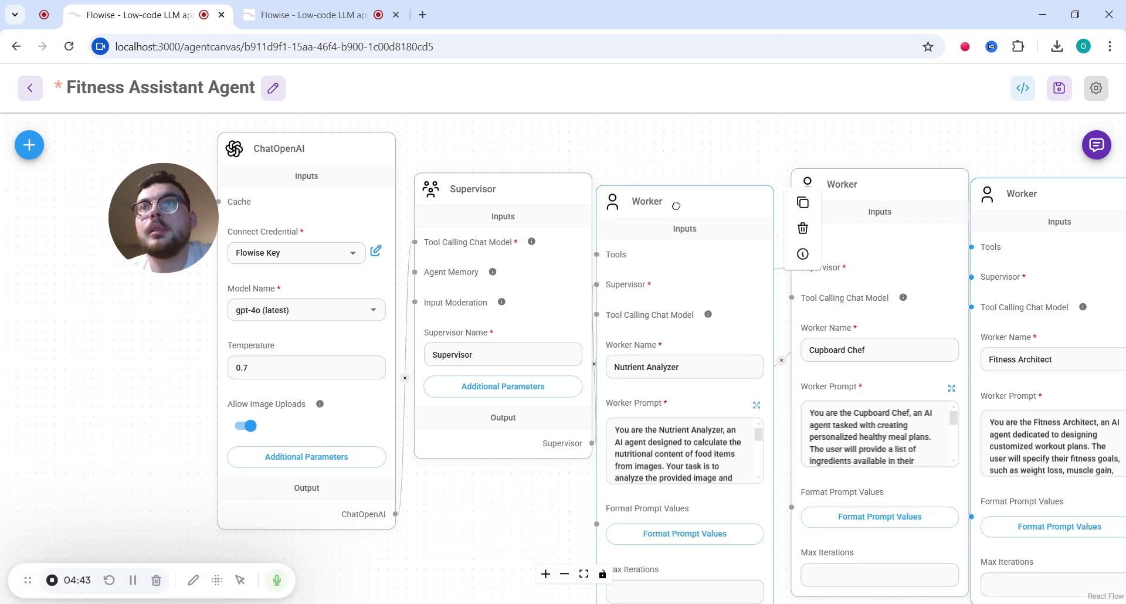
drag(899, 183, 898, 180)
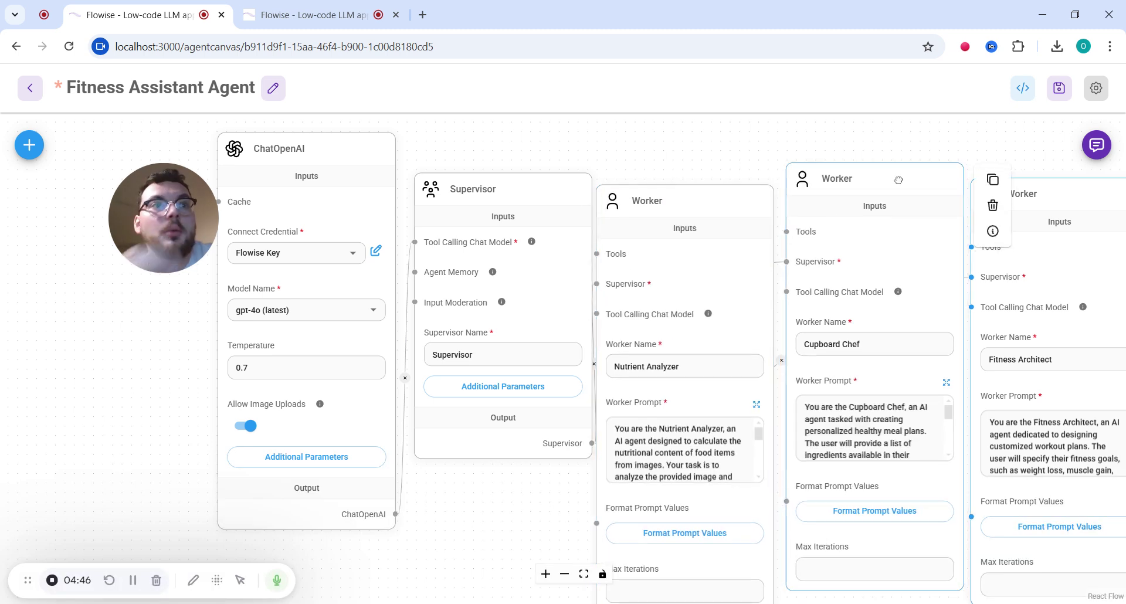
Save the Fitness Assistant Agent flow and clear all of its chat history
click(1060, 94)
click(1096, 145)
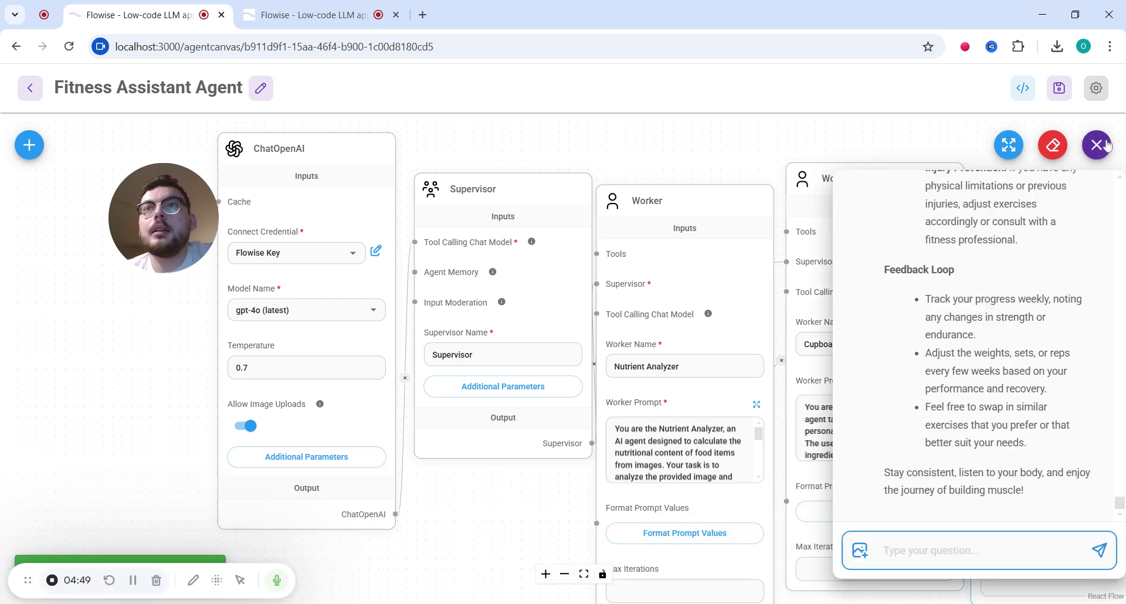
click(1052, 145)
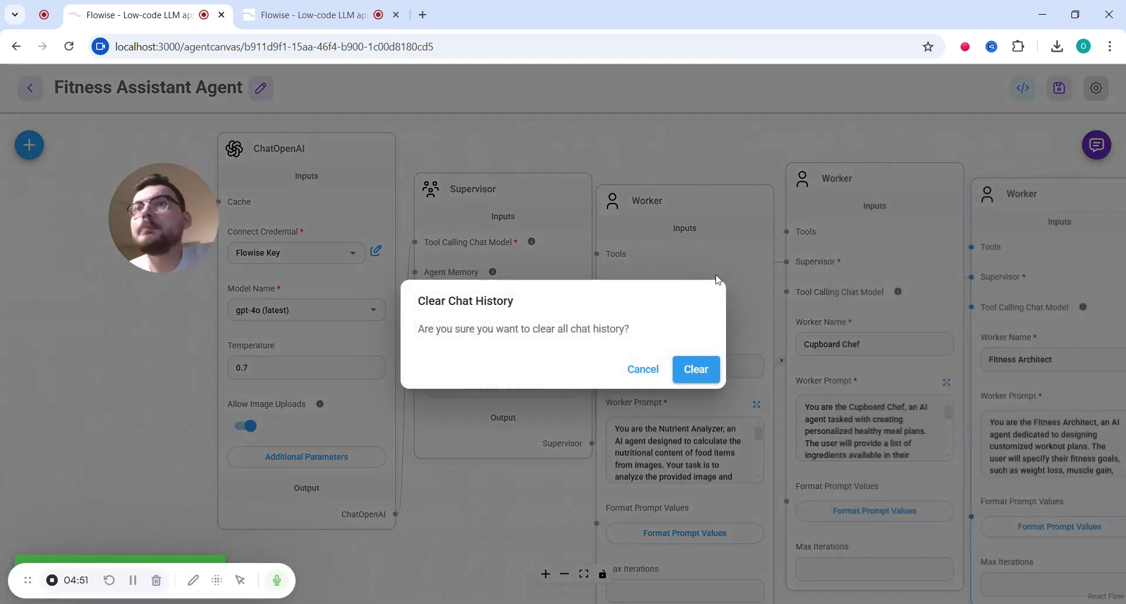
click(692, 375)
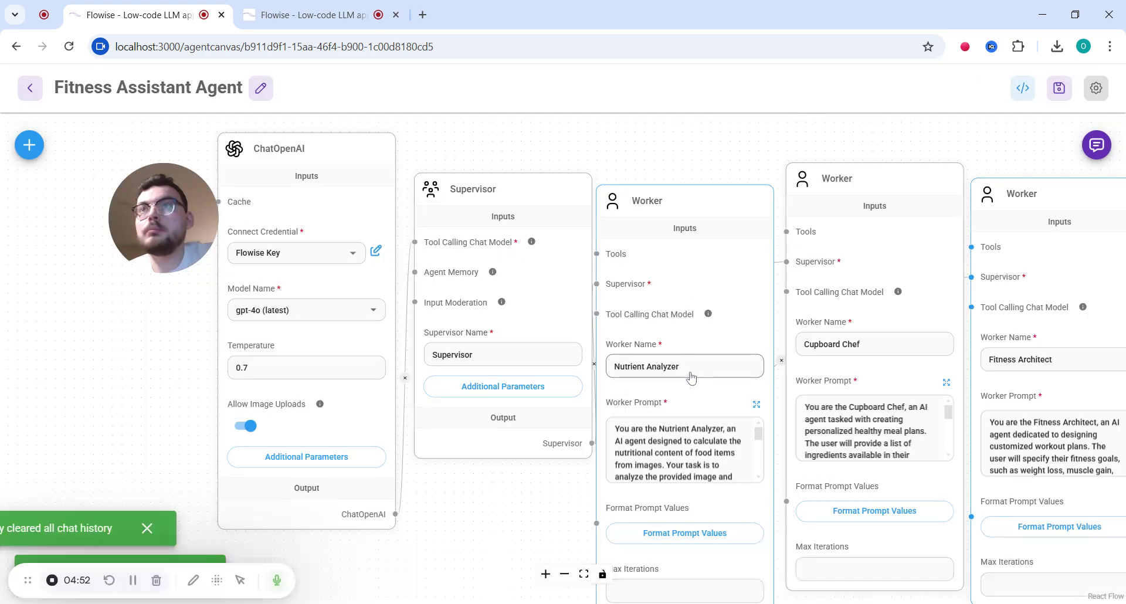
Attach the food photo to a new chat message and write "Tell me the calories, macros and micronutrients"
click(1101, 150)
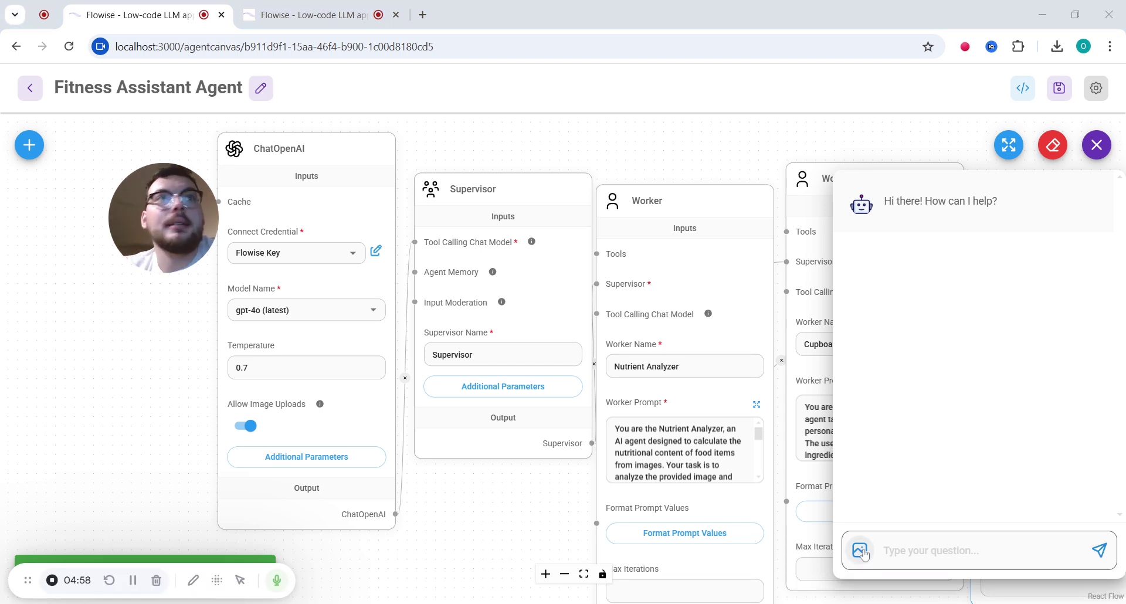
key(Return)
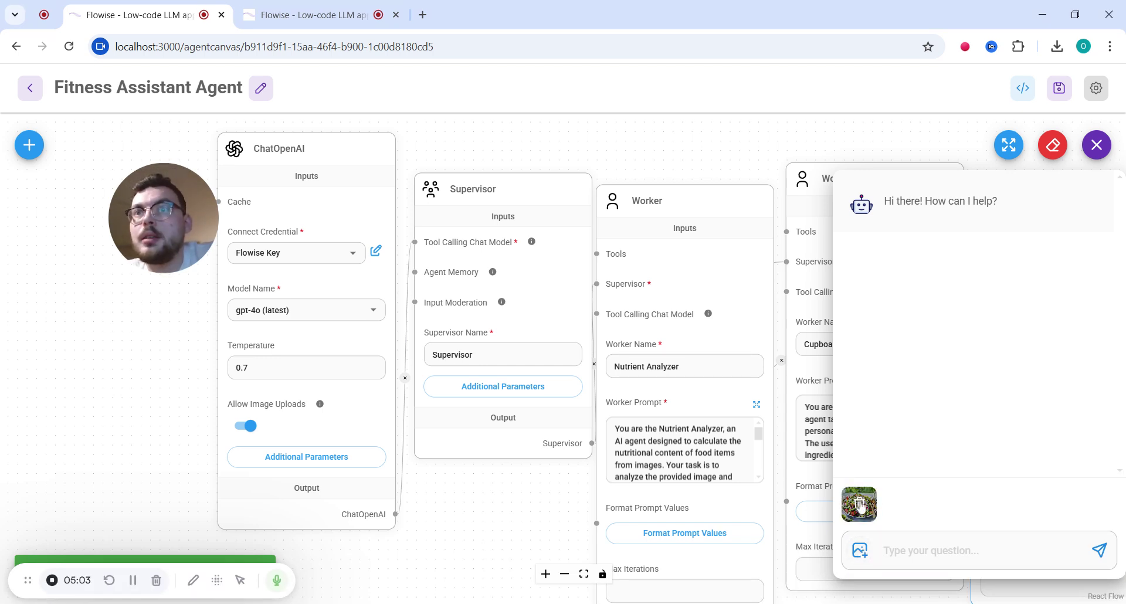
click(884, 550)
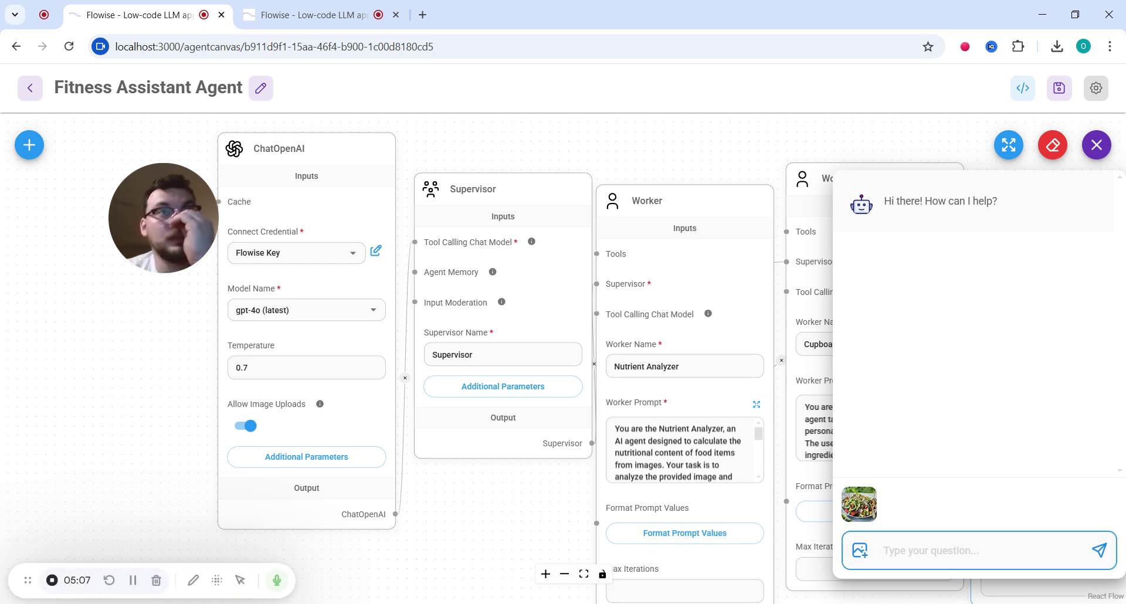
text(Tell me the calorie)
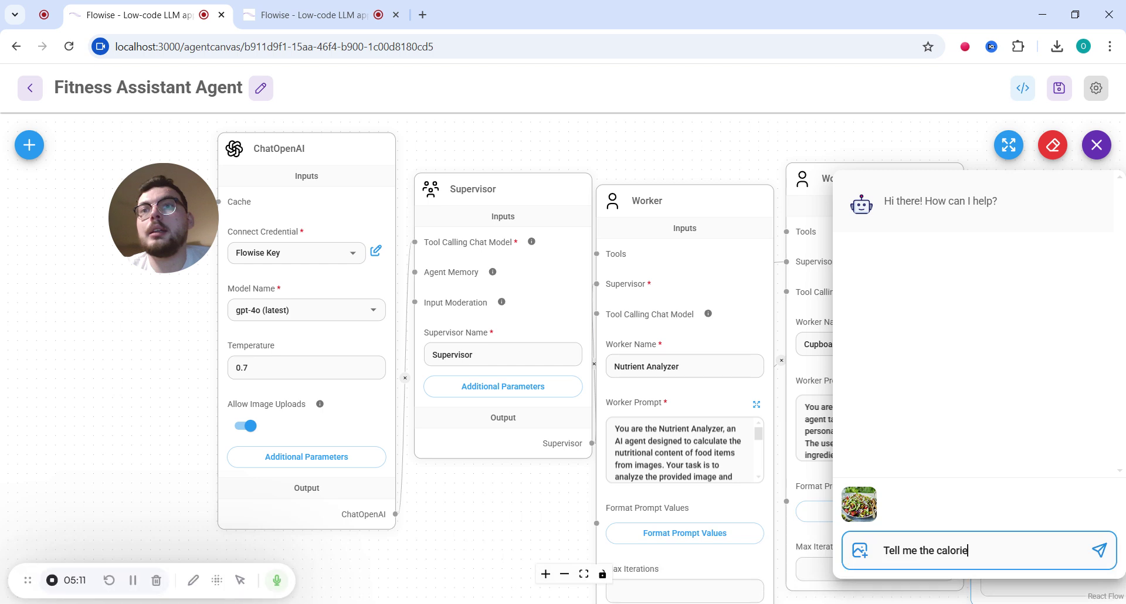
text(s, madros and microni)
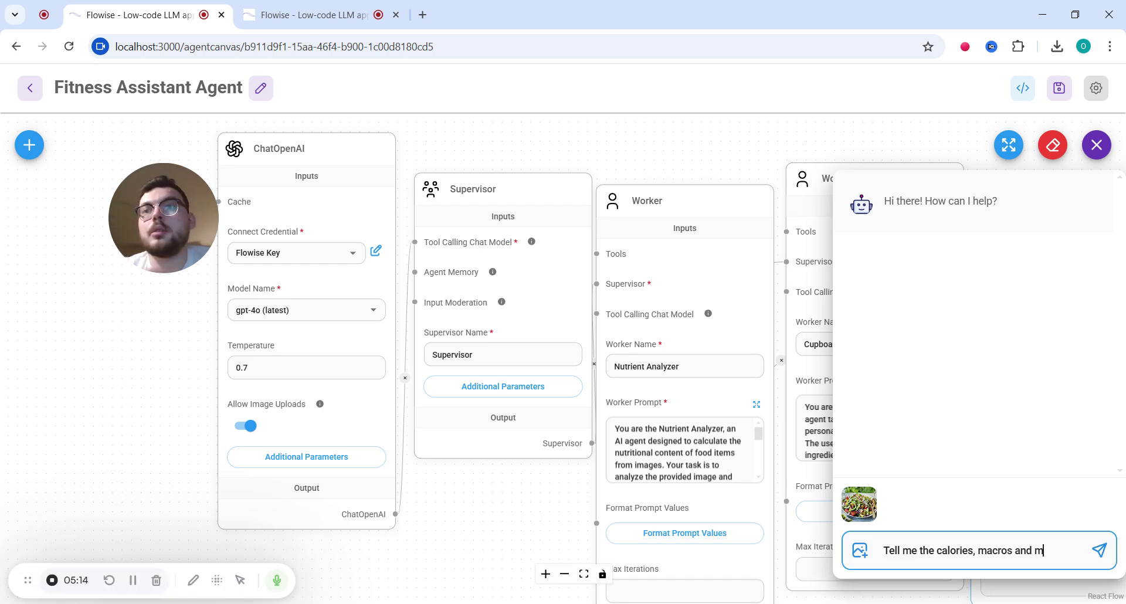
key(BackSpace)
text(utriens)
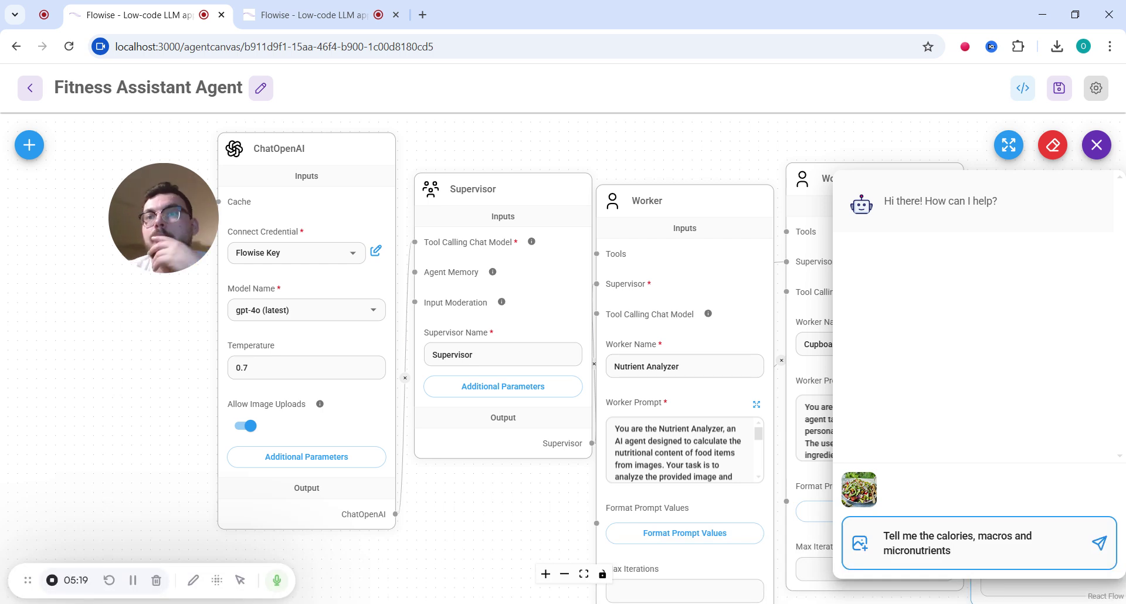
Send the food photo question to the chat and follow the Supervisor and Nutrient Analyzer responses
click(1098, 542)
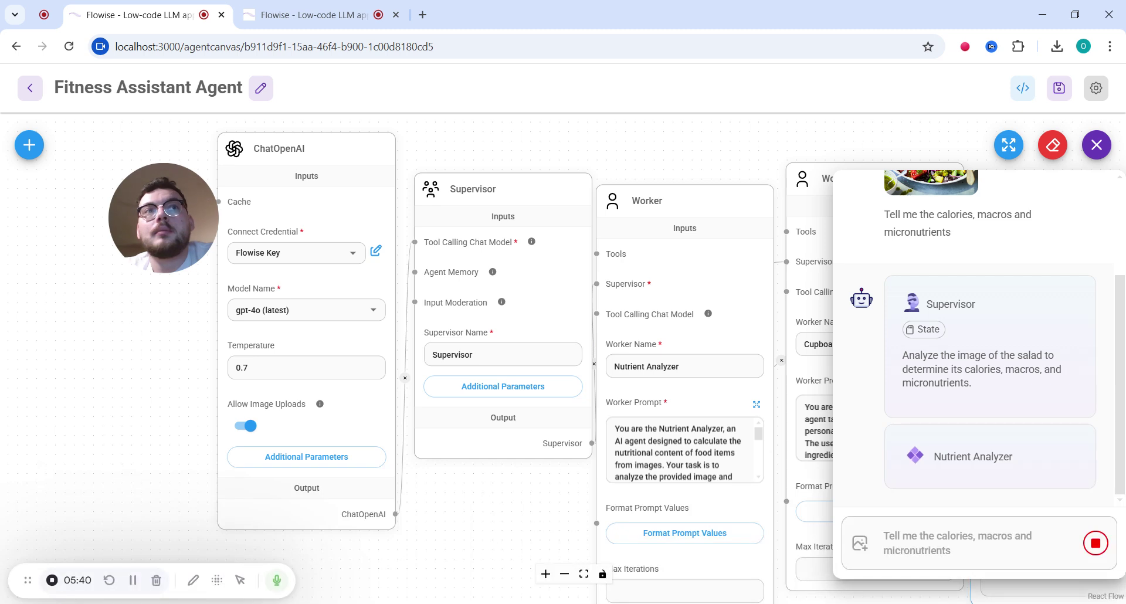
drag(1120, 441, 1121, 283)
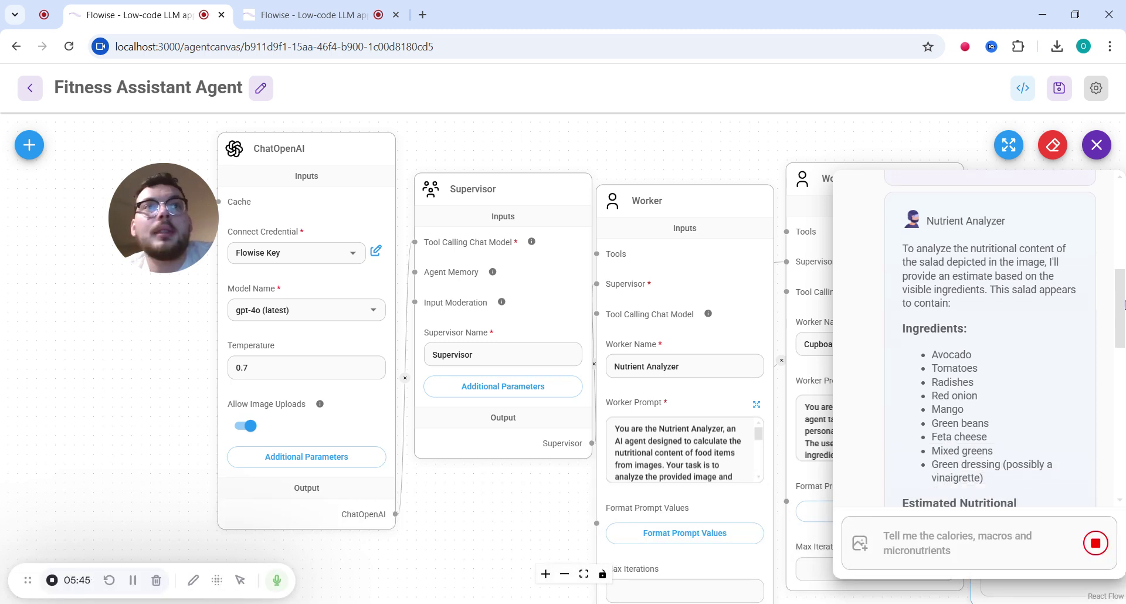
scroll(959, 273, down, 10)
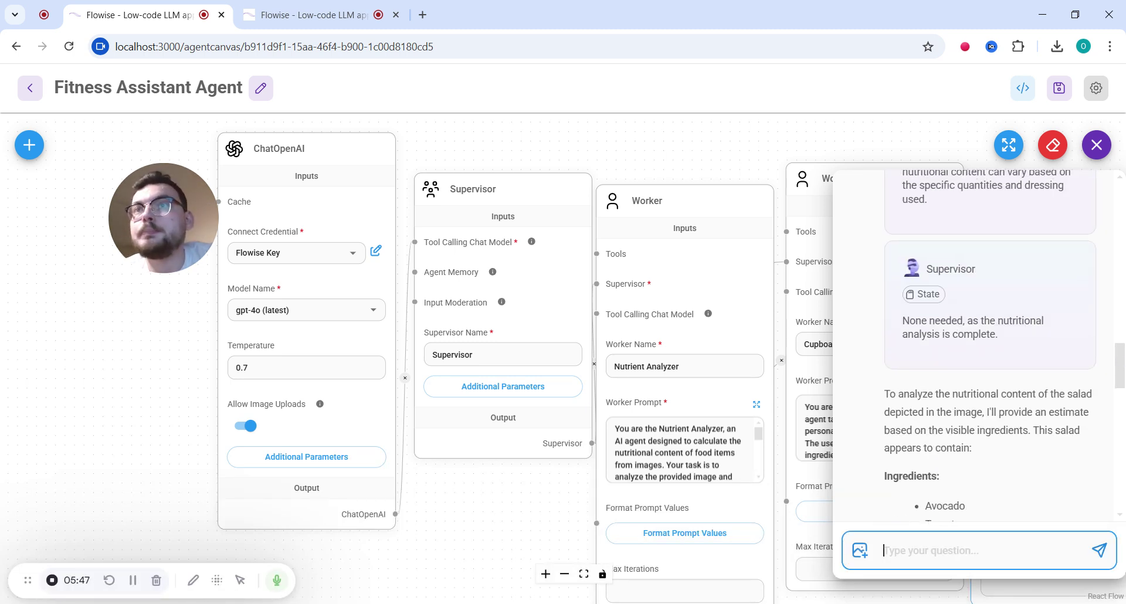
Examine the final salad analysis for its ingredients, calories, macronutrients, micronutrients and dietary considerations
drag(942, 280, 1042, 445)
click(1044, 445)
drag(1120, 401, 1120, 422)
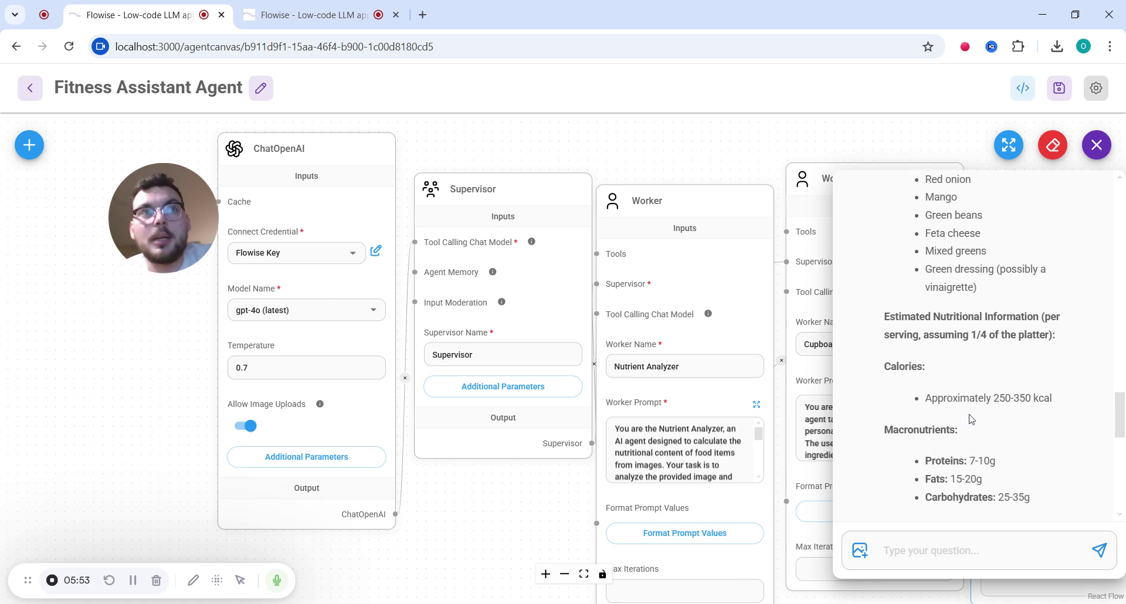
drag(1119, 413, 1120, 422)
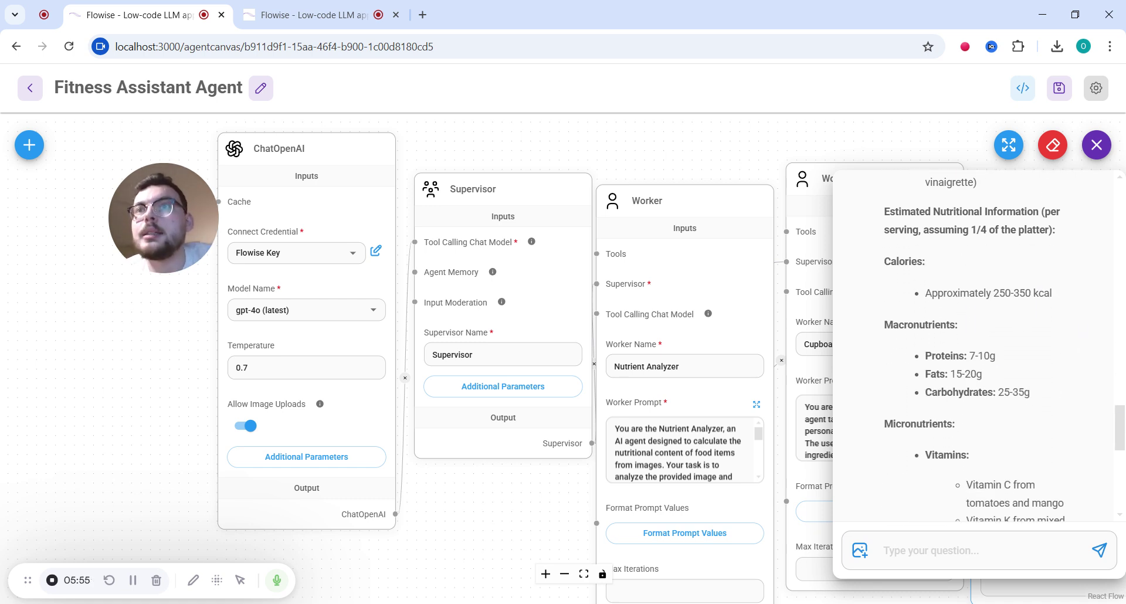
drag(925, 355, 1032, 405)
click(1036, 406)
drag(1120, 432, 1119, 455)
drag(974, 315, 1011, 322)
click(1018, 359)
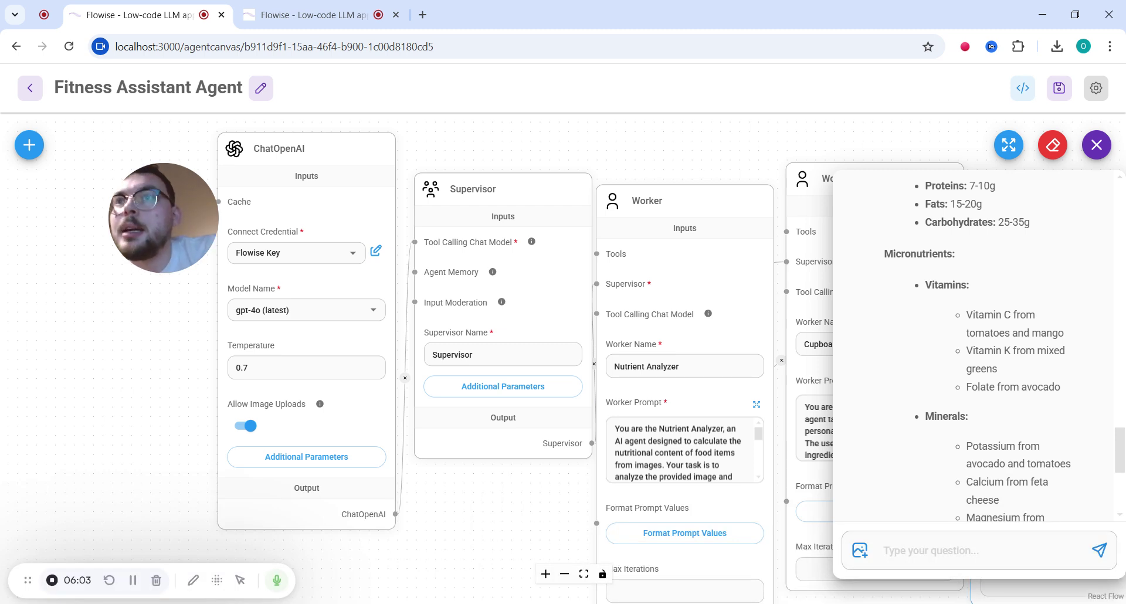
drag(1119, 448, 1120, 463)
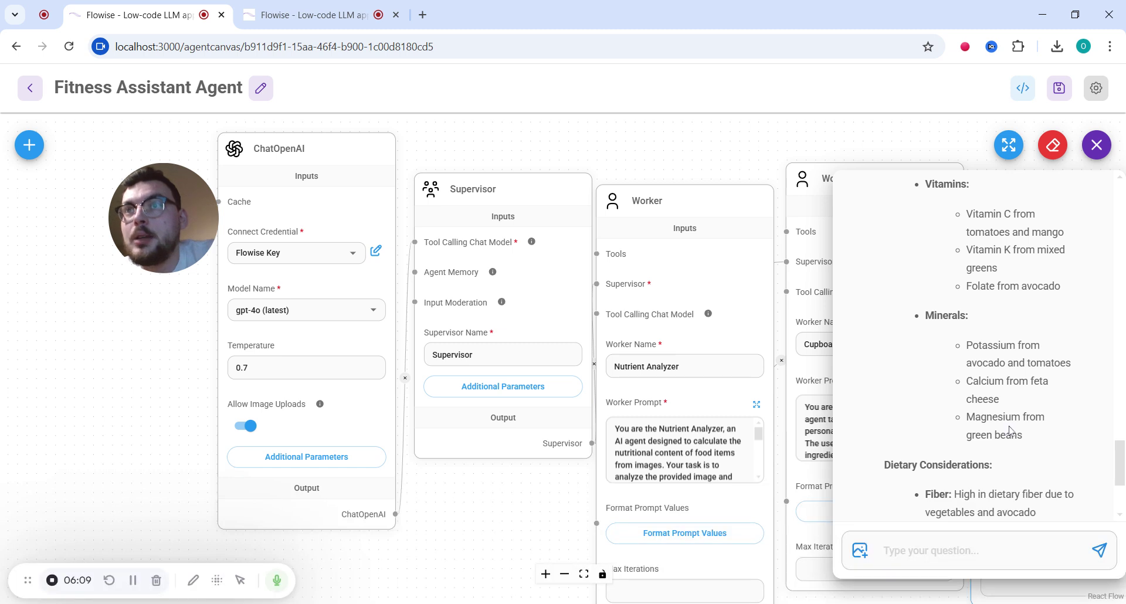
scroll(1120, 462, down, 2)
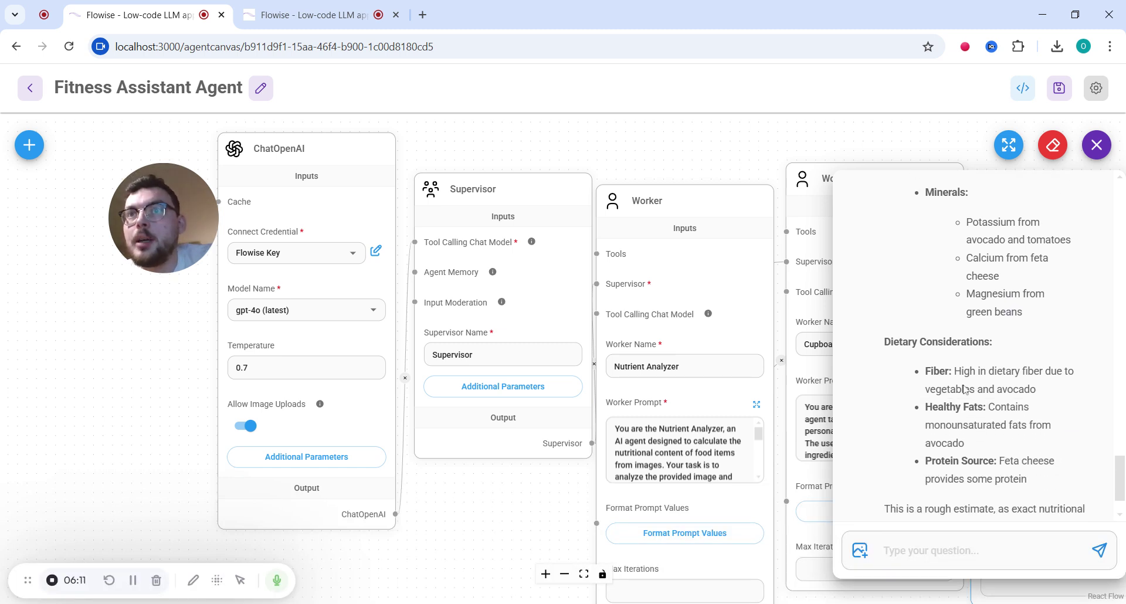
scroll(1123, 467, down, 1)
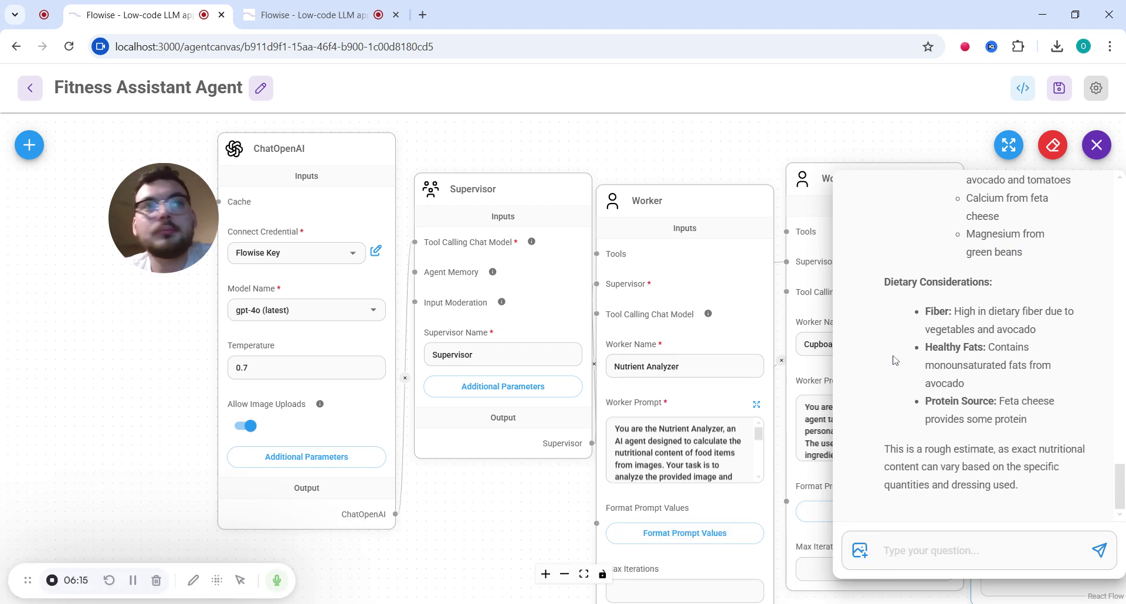
Nudge the Cupboard Chef node slightly and send the chat message "I have rice, spinach and minced beef. What can I make"
drag(811, 174, 803, 168)
click(912, 549)
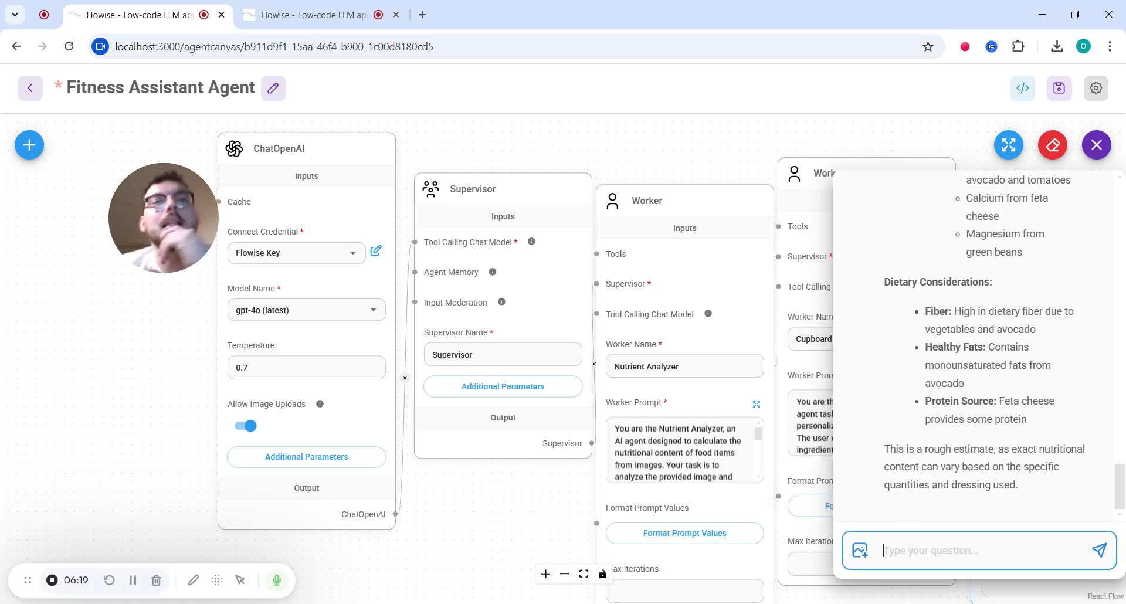
text(I)
key(BackSpace)
text(I have rice)
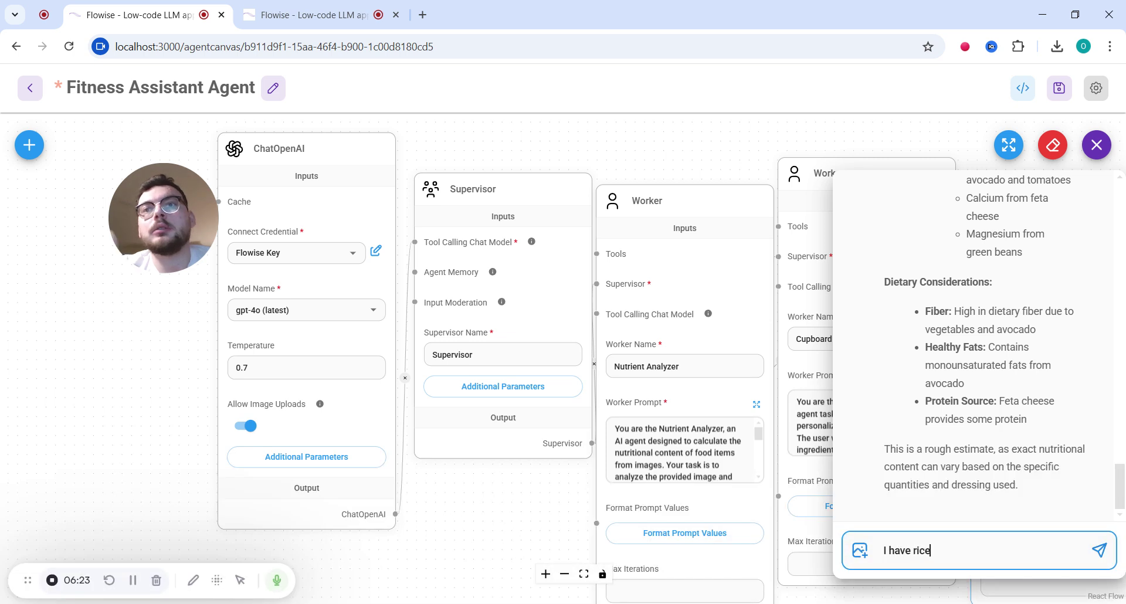
text(, spinach and minced)
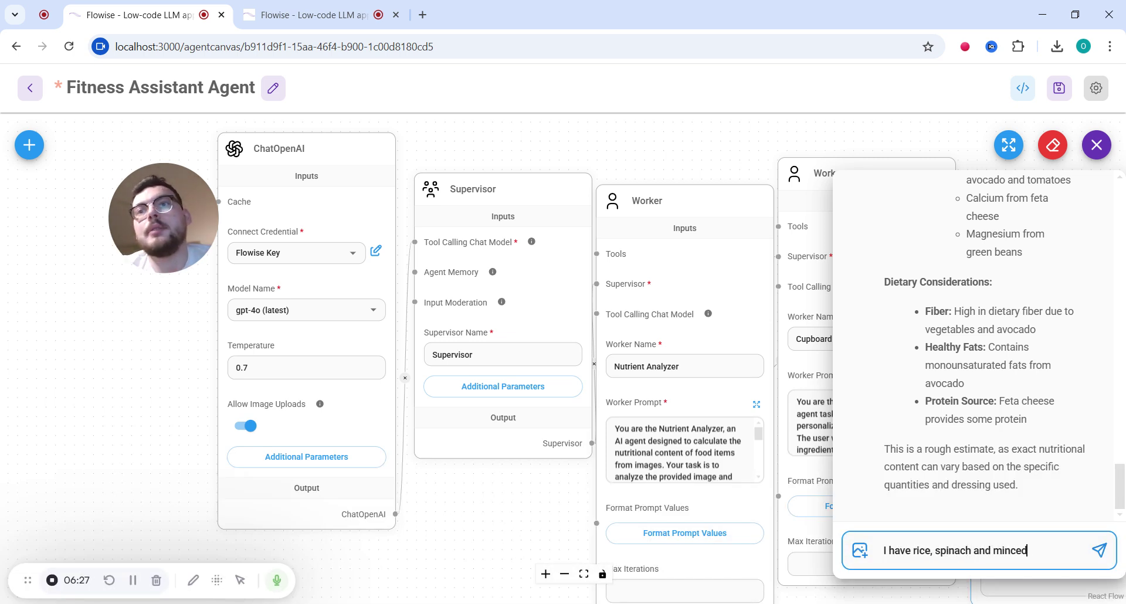
text( beef. W)
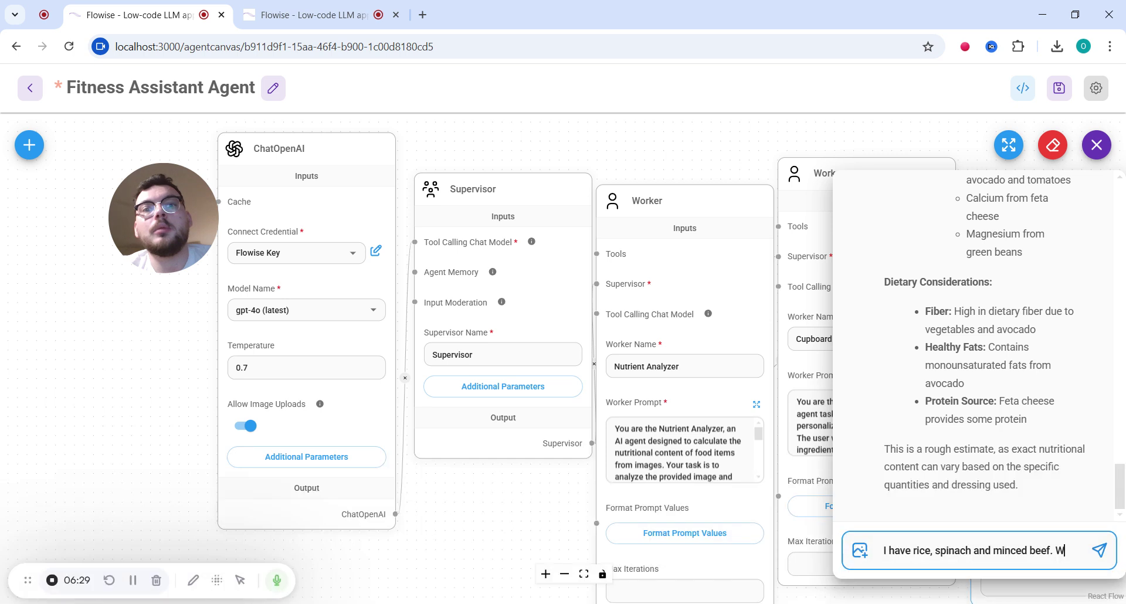
text(hat can I make)
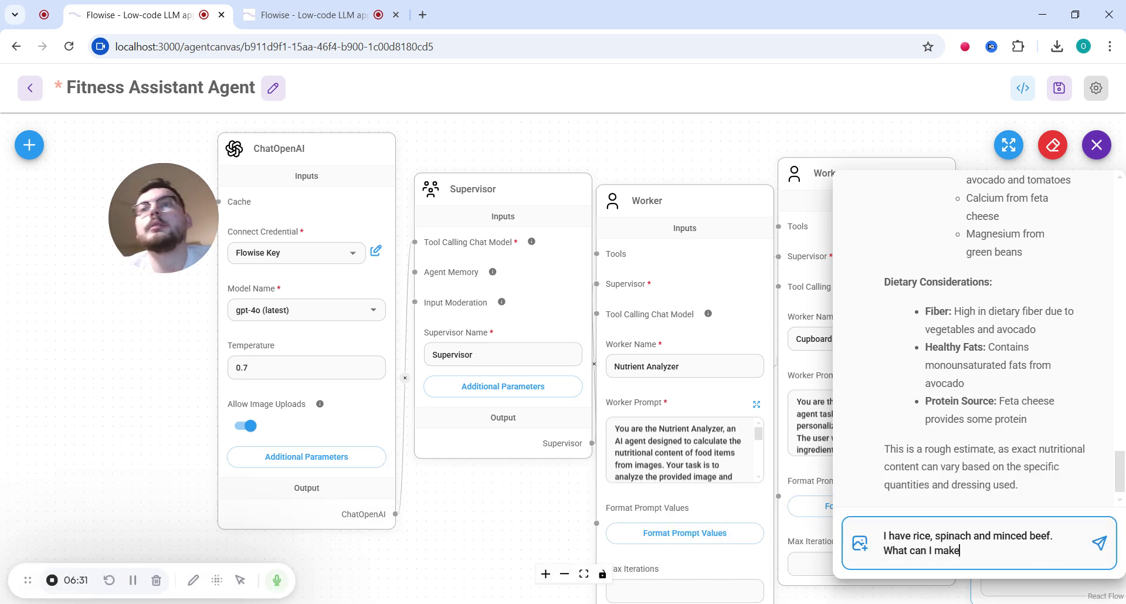
key(Return)
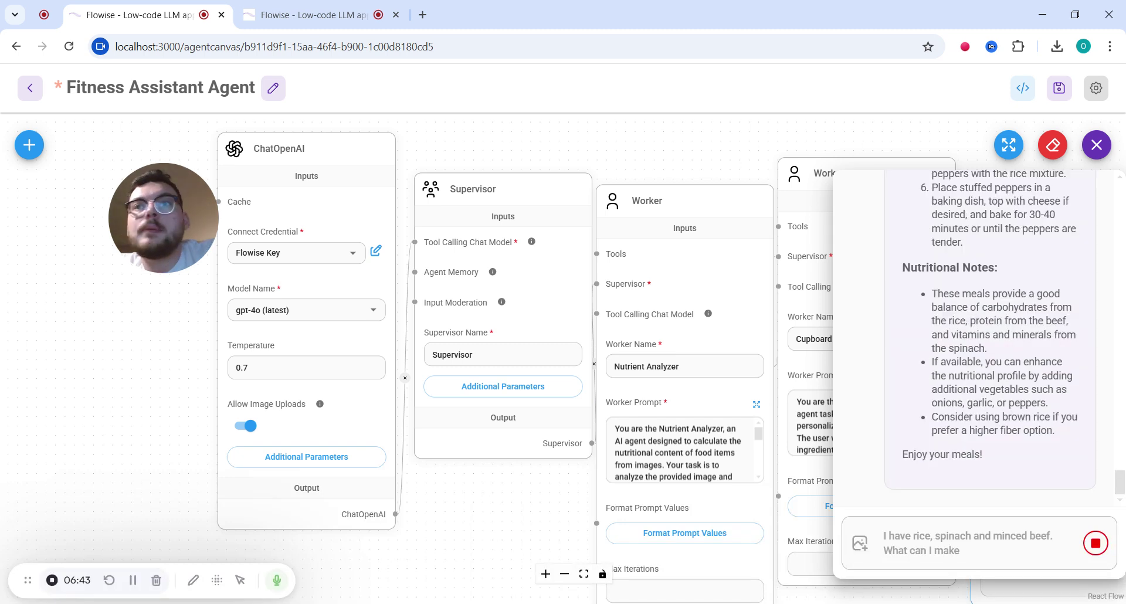
Reply to the Fitness Architect with "I am a beginner to the gym. I want to go 4 days a week and build muscle"
drag(1122, 486, 1123, 405)
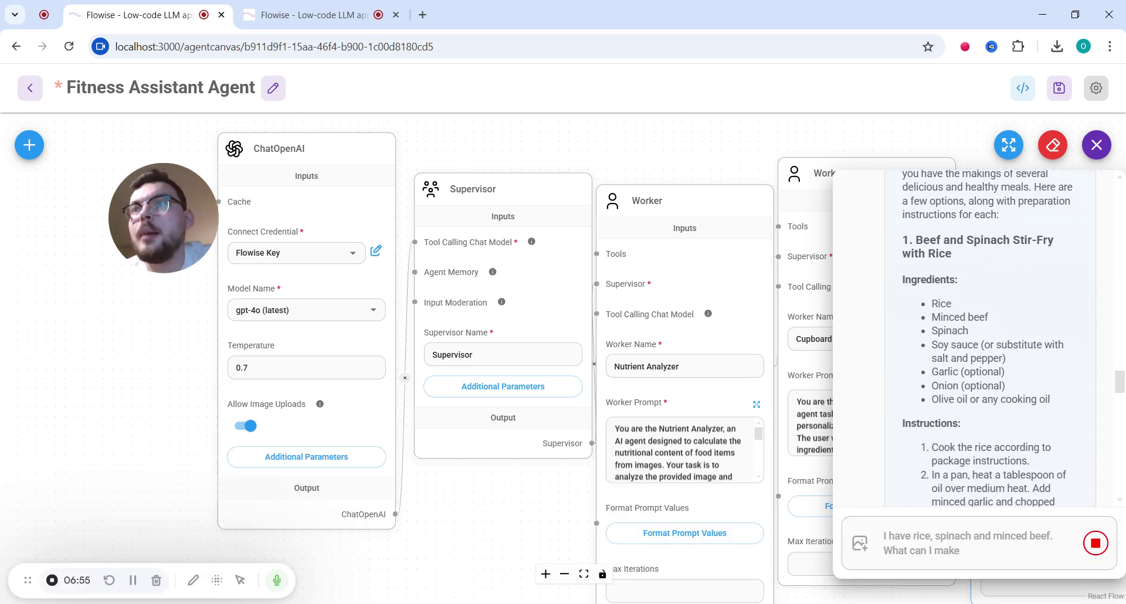
drag(1120, 391, 1121, 428)
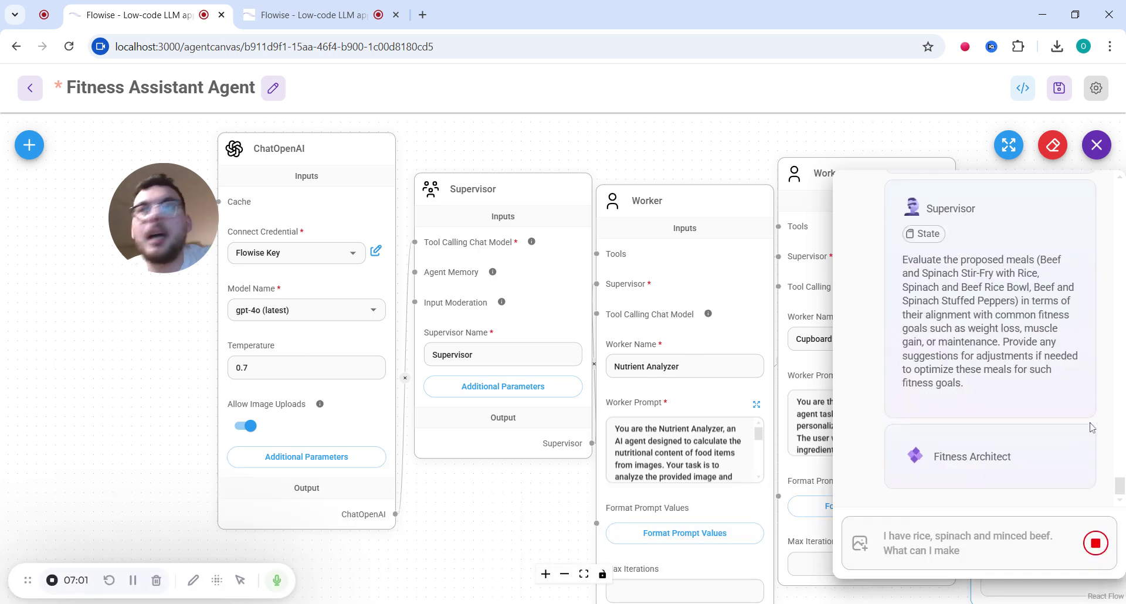
drag(1122, 490, 1121, 419)
scroll(1122, 418, down, 10)
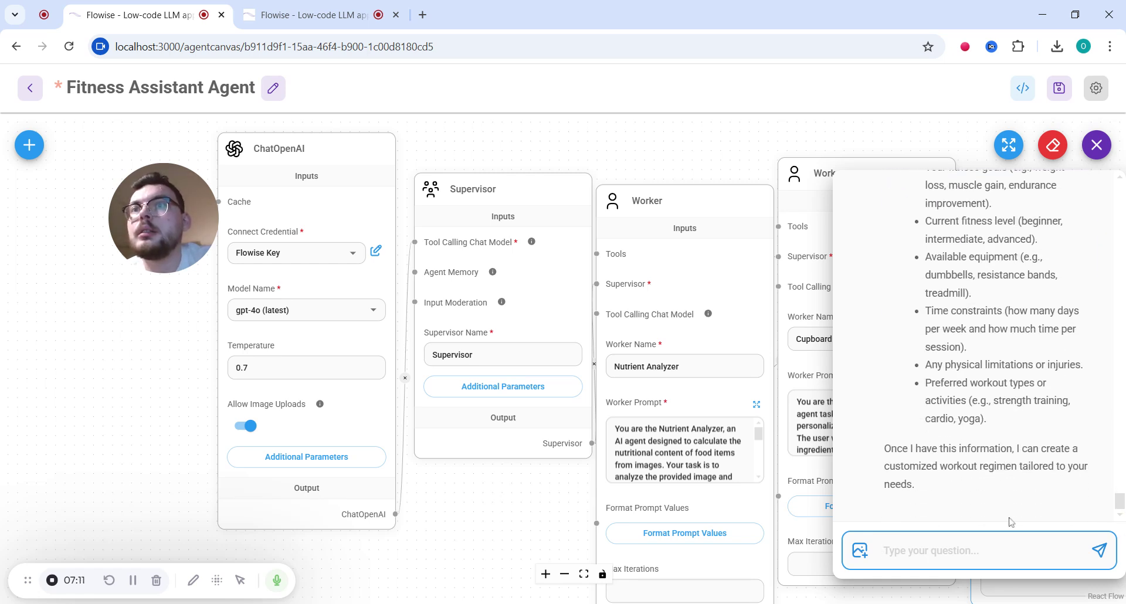
click(883, 550)
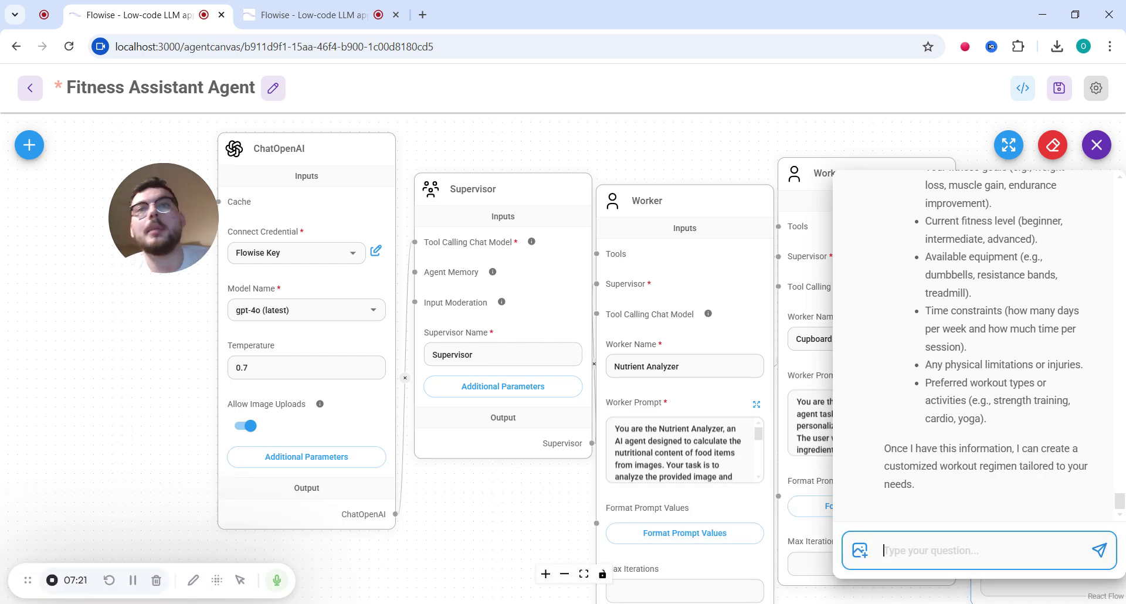
text(I)
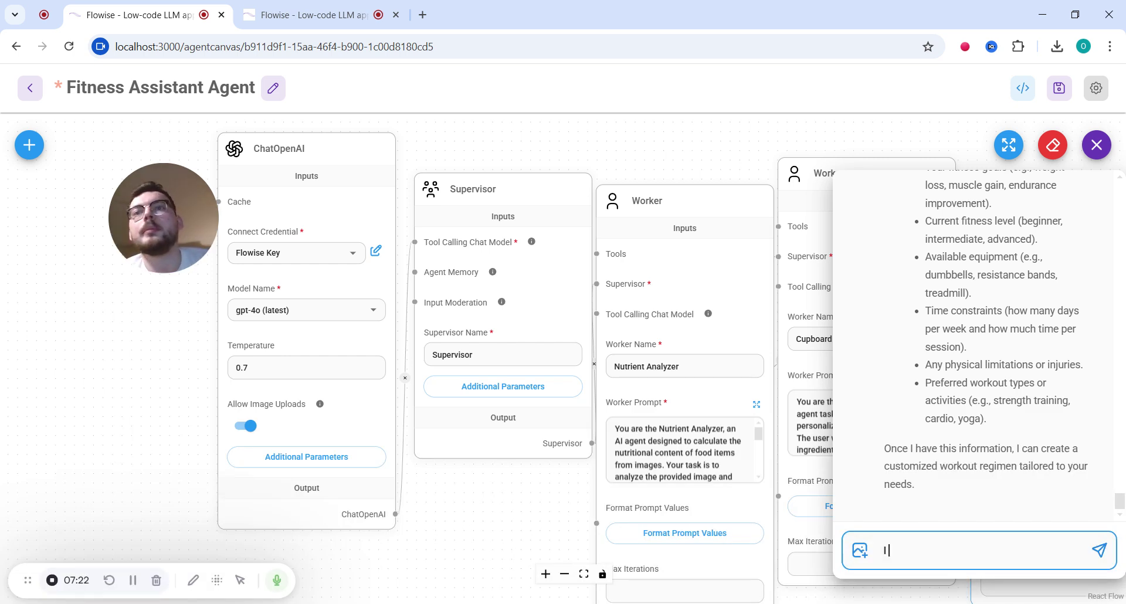
text( am a beginner)
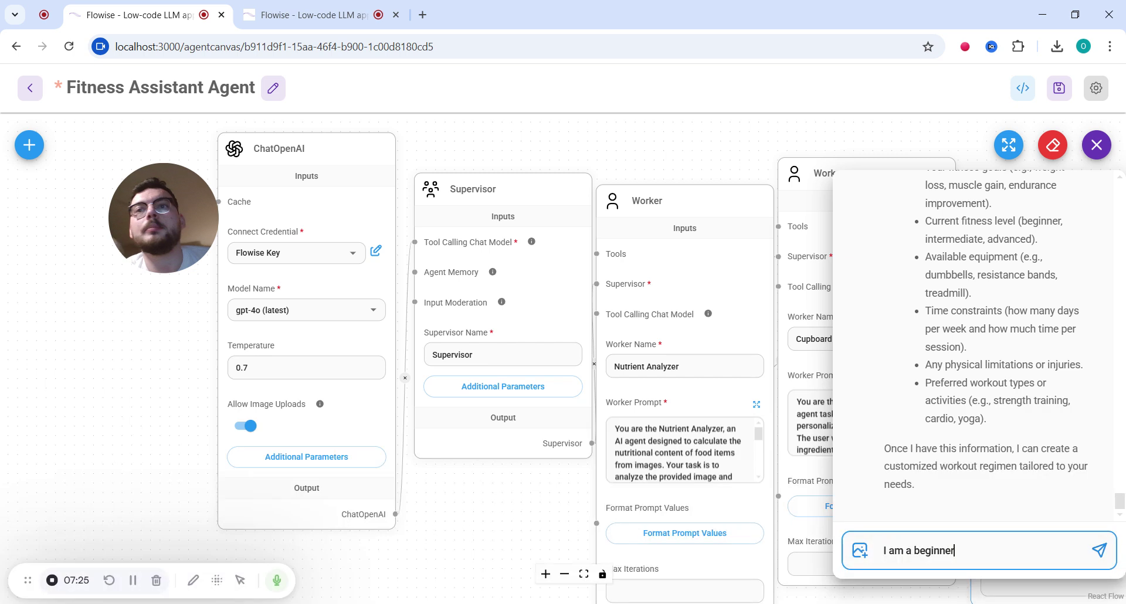
text( to the gym. )
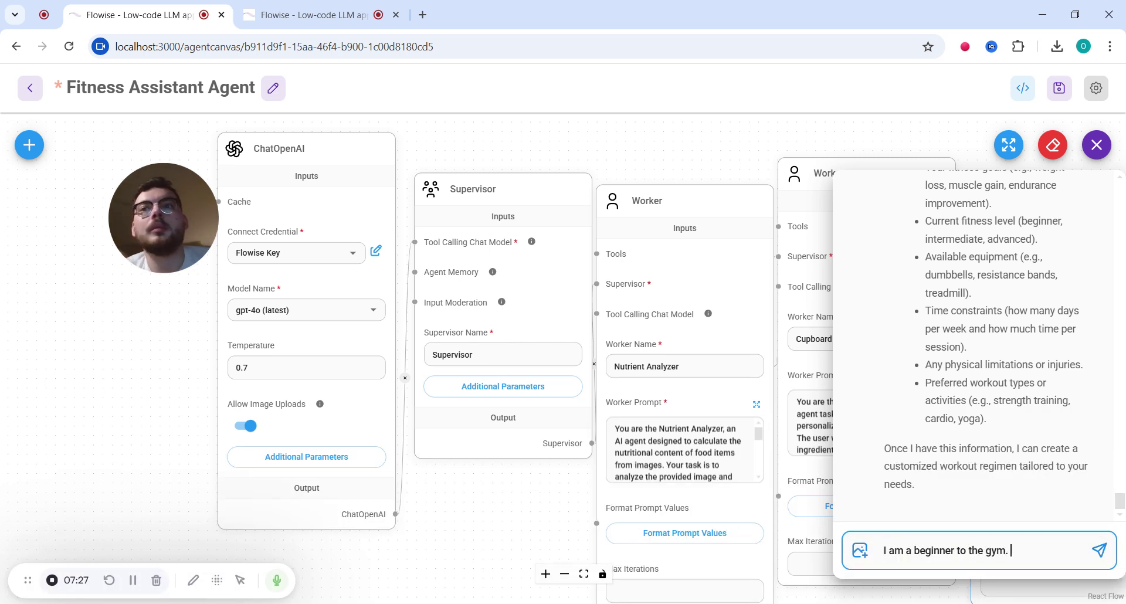
text(I want to go)
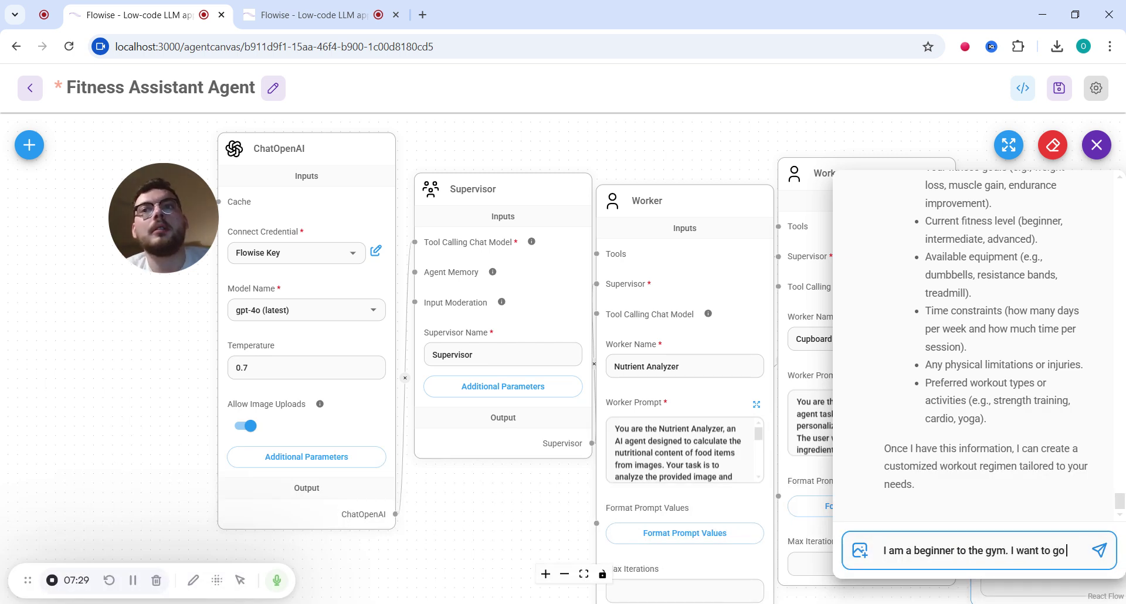
text( 4 days a )
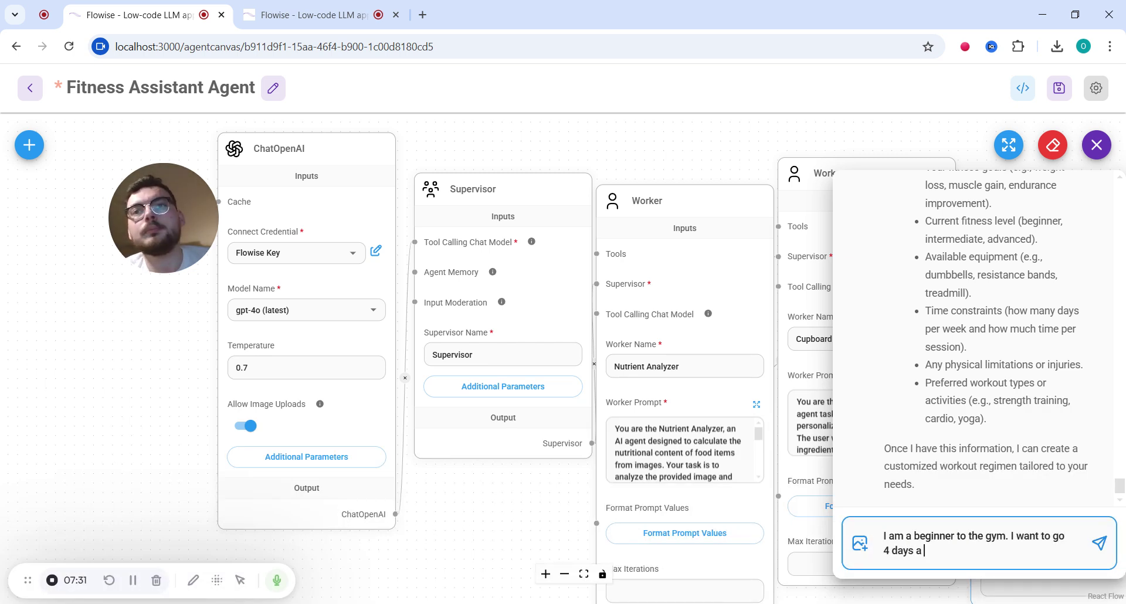
text(week and bui)
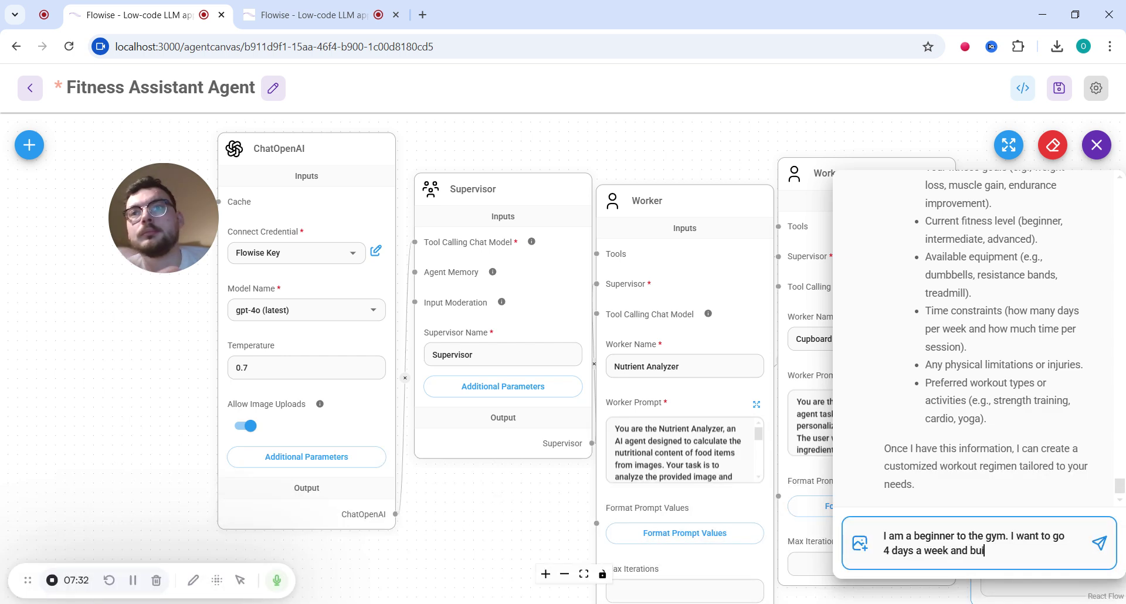
text(ld muscle)
key(Return)
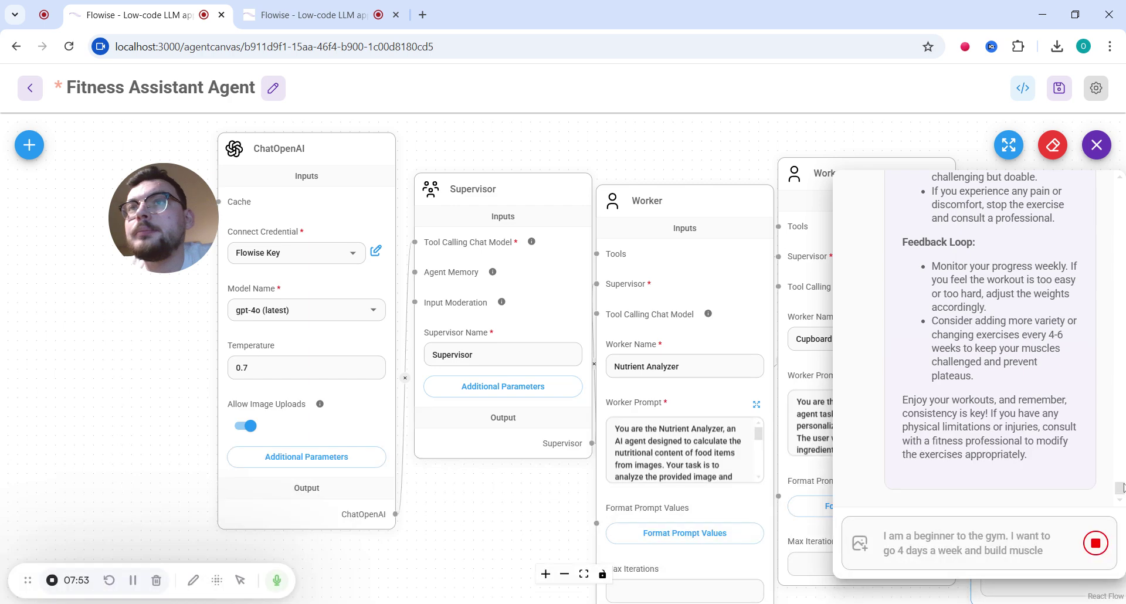
Examine the returned workout plan, including its general guidelines, daily exercises, notes and feedback loop
scroll(1119, 474, up, 15)
scroll(1118, 459, up, 7)
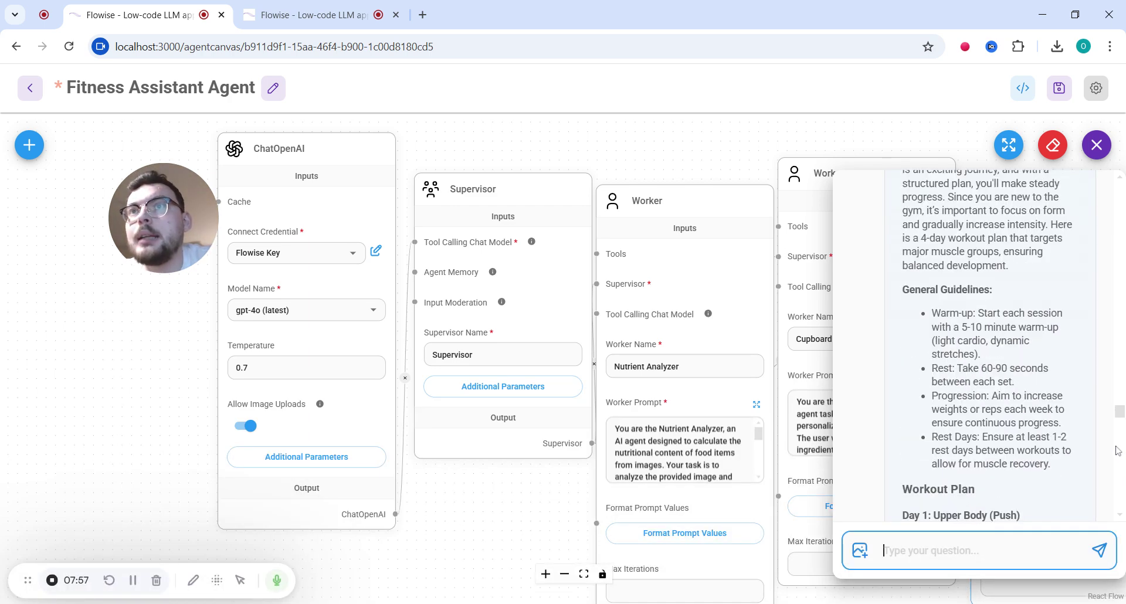
scroll(1117, 457, down, 15)
scroll(1117, 480, down, 2)
scroll(1117, 483, up, 20)
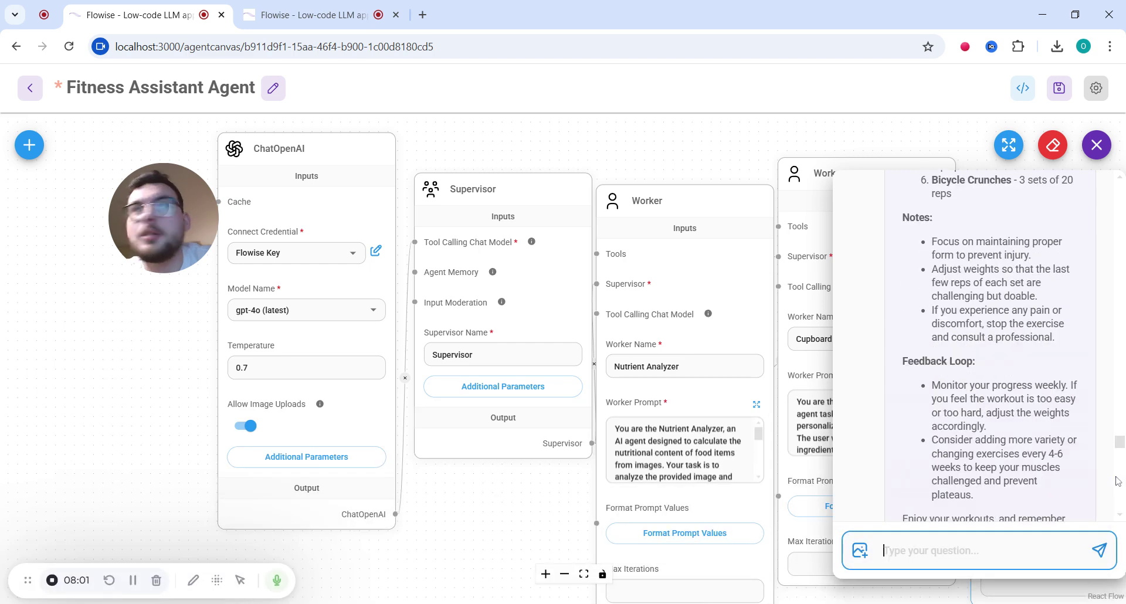
scroll(1117, 499, down, 3)
scroll(1117, 498, down, 10)
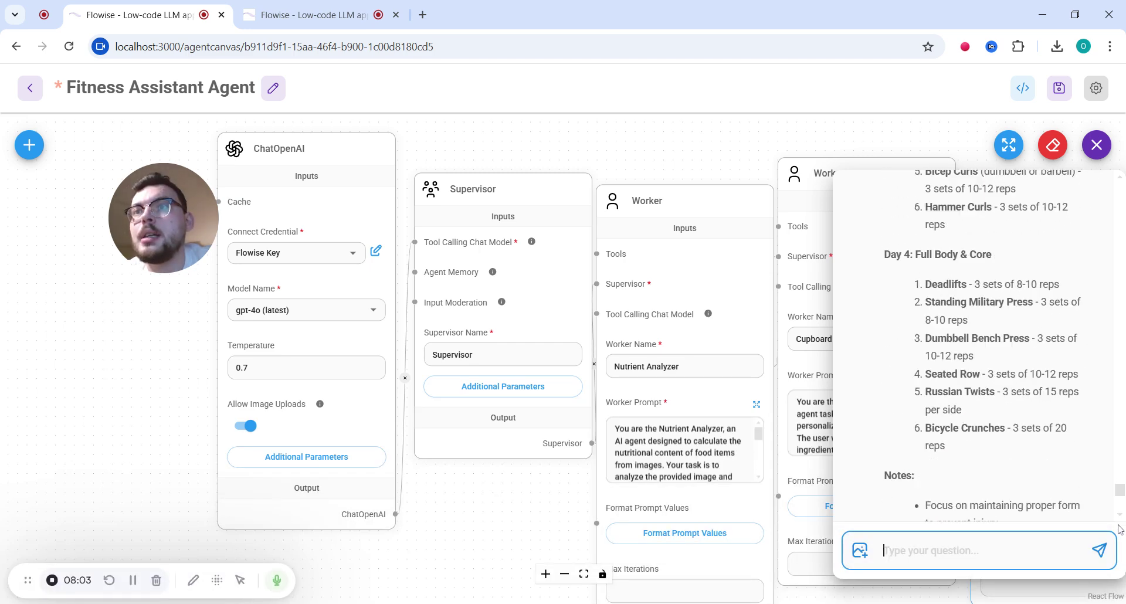
scroll(1120, 495, down, 4)
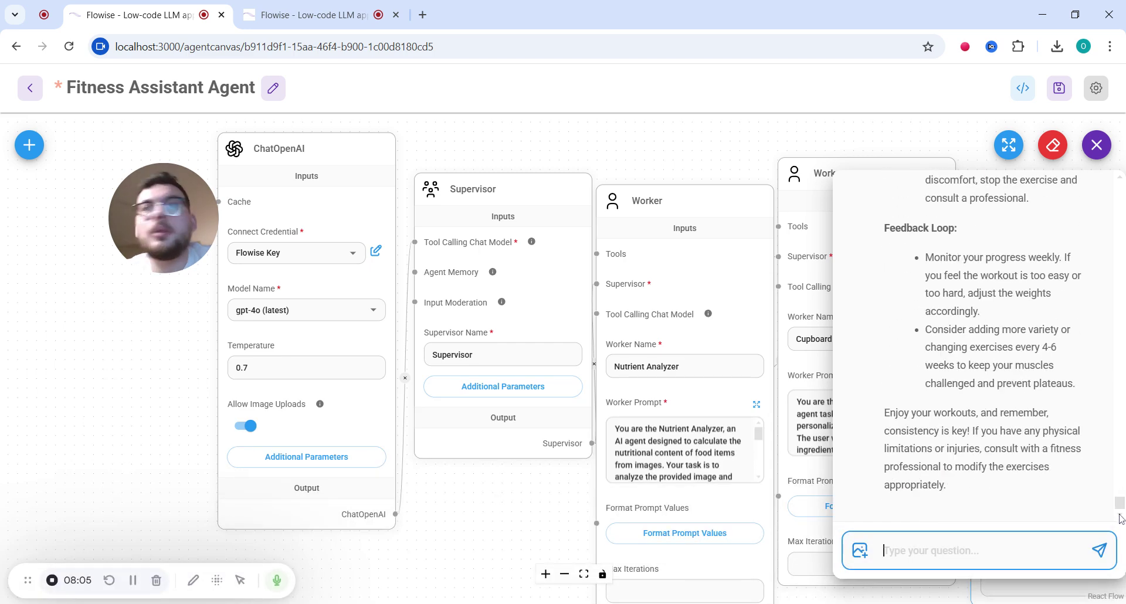